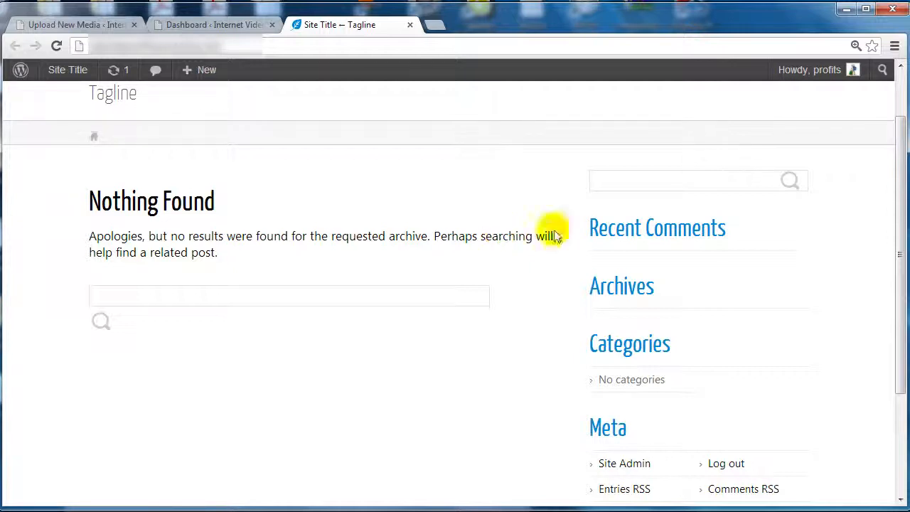
# Upload the 250X250.png banner from the CheckList - Files folder to the site's media library
pyautogui.scroll(1, 639, 229)
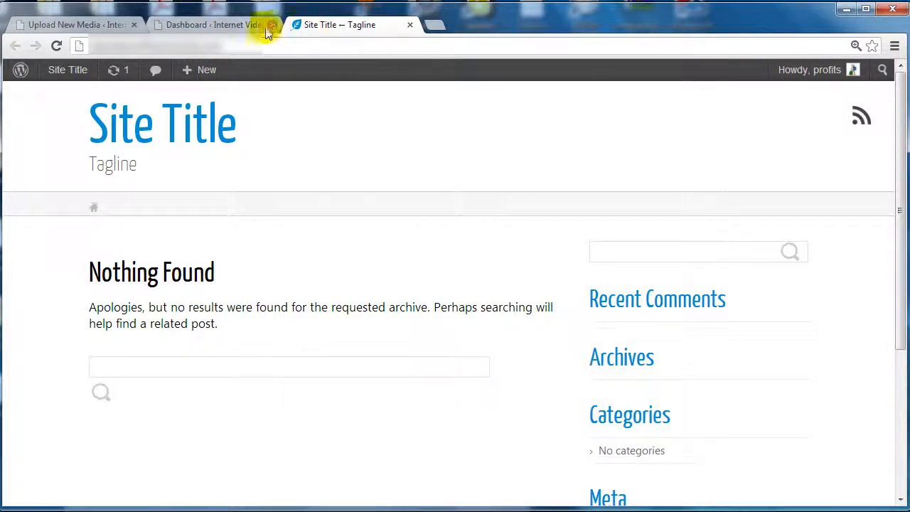
pyautogui.click(226, 26)
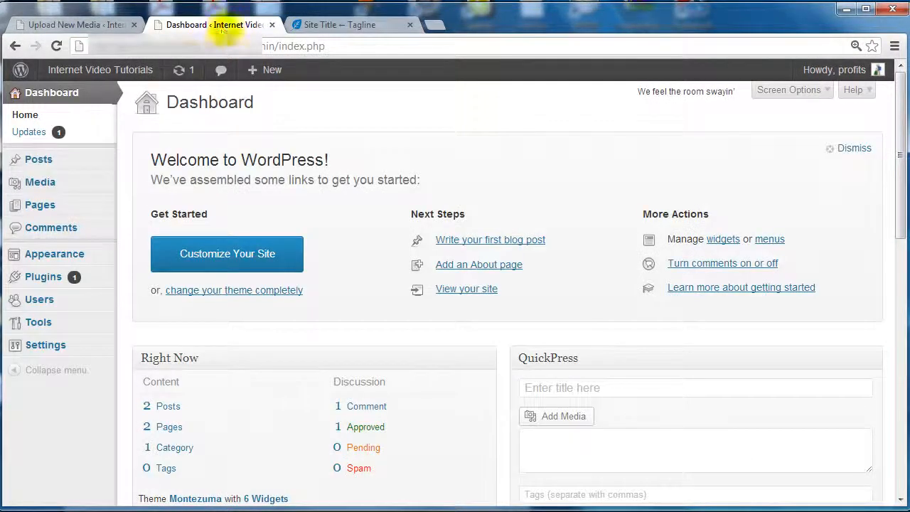
pyautogui.click(134, 25)
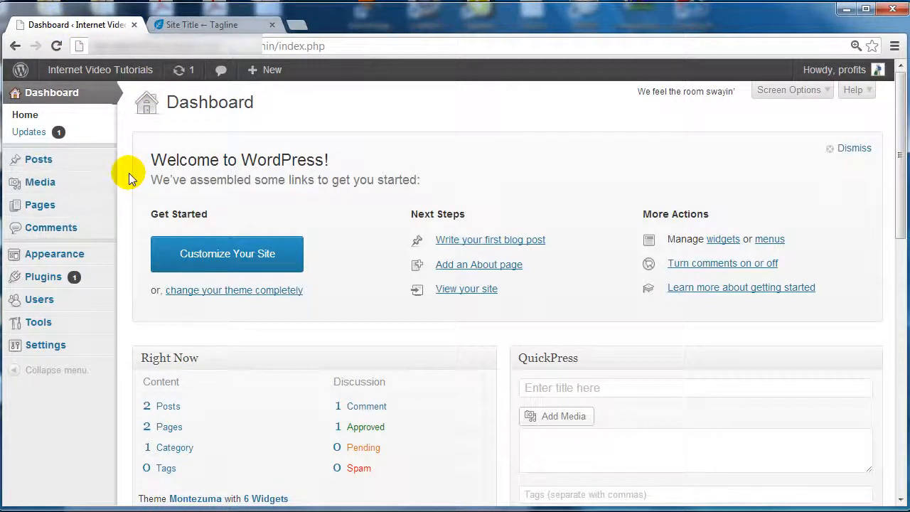
pyautogui.moveTo(41, 185)
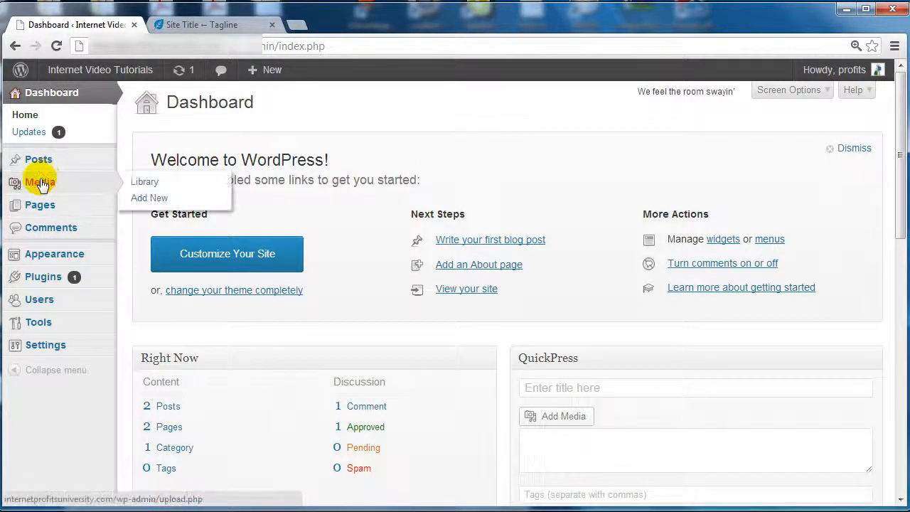
pyautogui.click(148, 197)
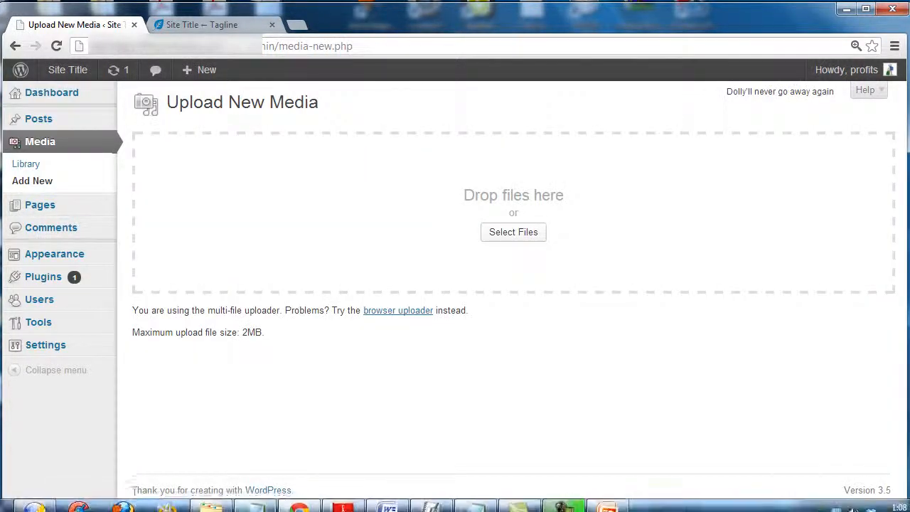
pyautogui.click(512, 231)
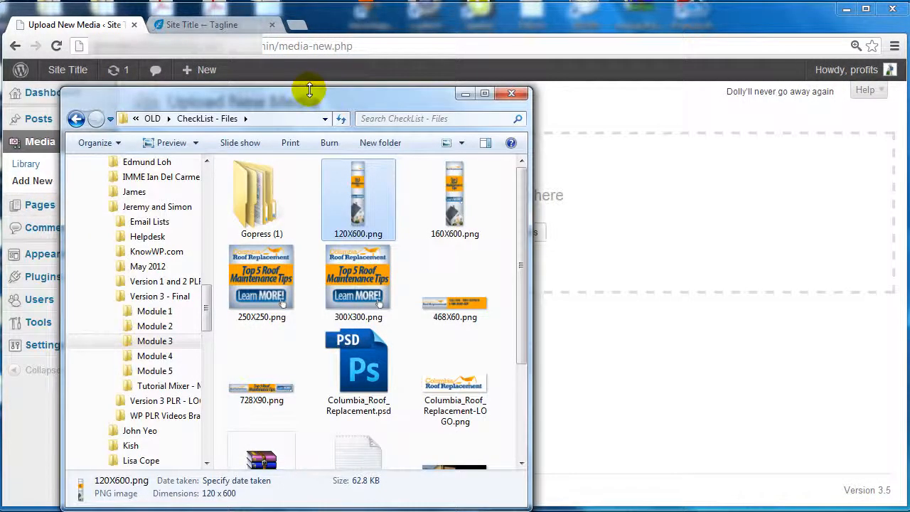
pyautogui.moveTo(314, 92); pyautogui.dragTo(736, 37)
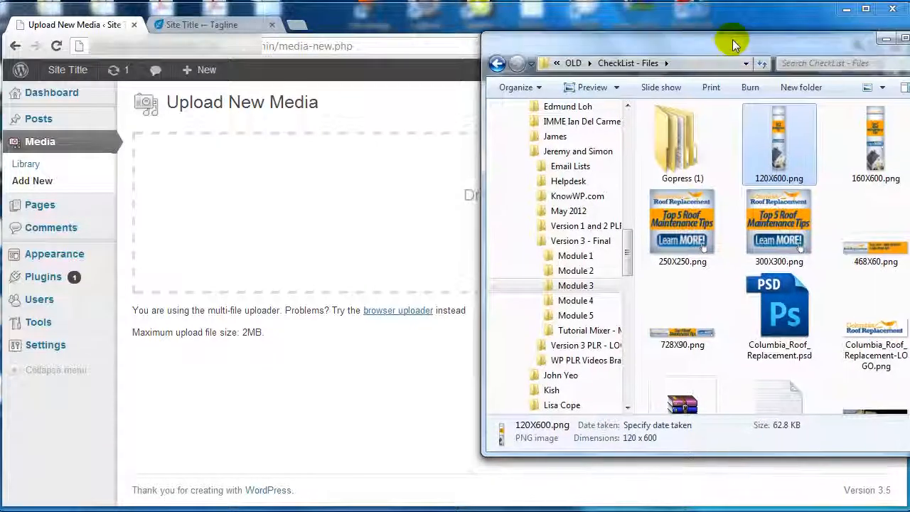
pyautogui.moveTo(681, 229); pyautogui.dragTo(397, 238)
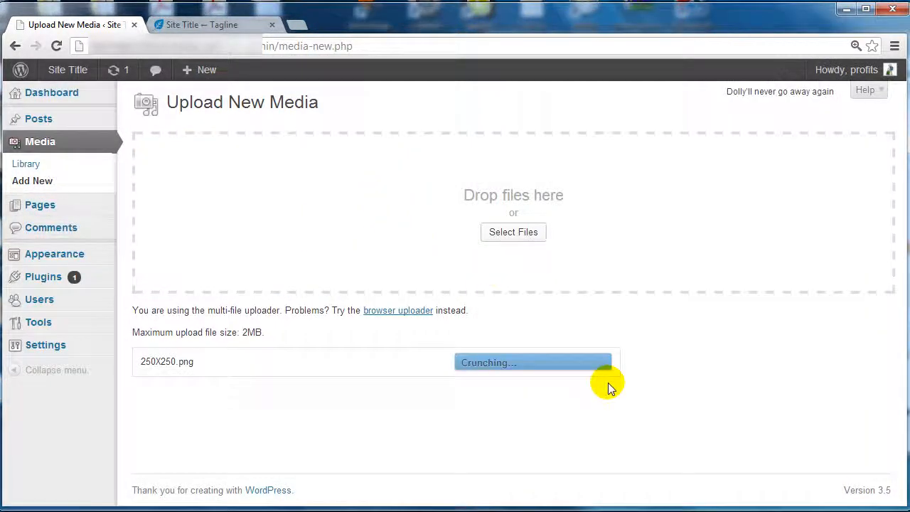
# Open the uploaded 250X250 image for editing and copy its file URL
pyautogui.click(598, 365)
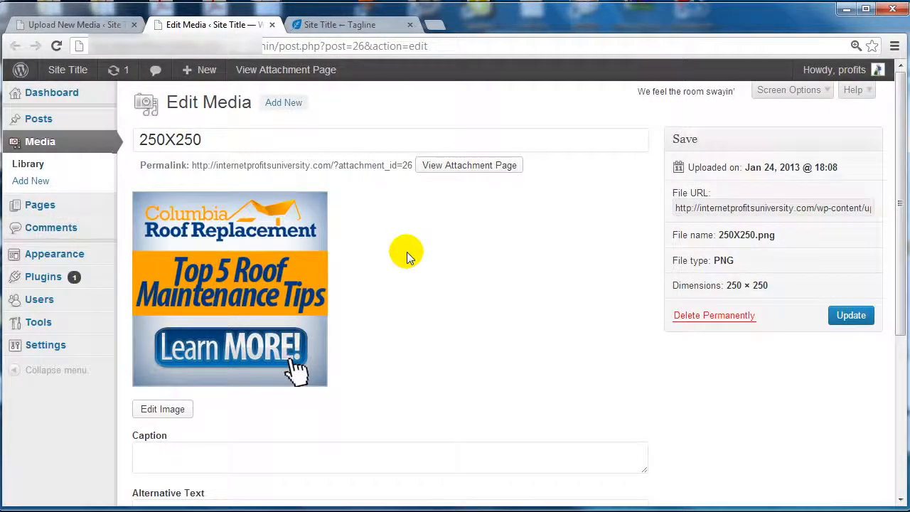
pyautogui.scroll(-2, 407, 258)
pyautogui.scroll(2, 406, 257)
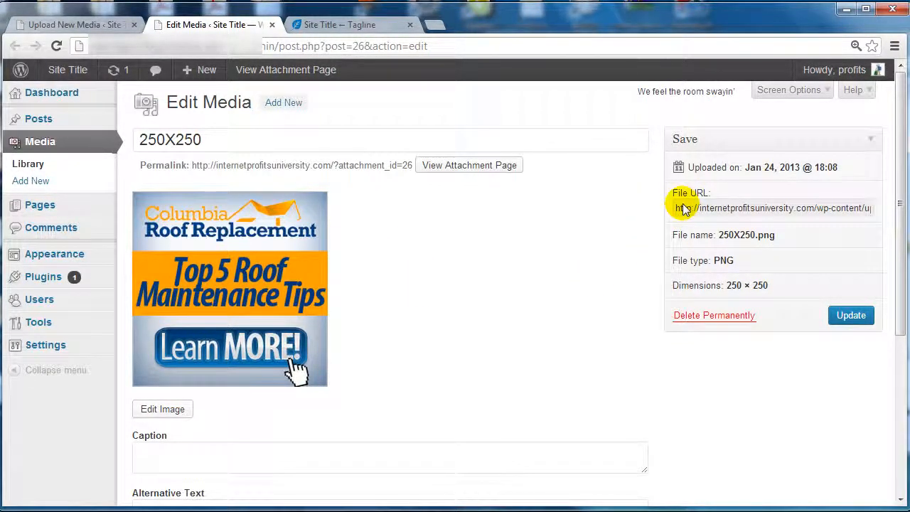
pyautogui.moveTo(678, 210); pyautogui.dragTo(896, 206)
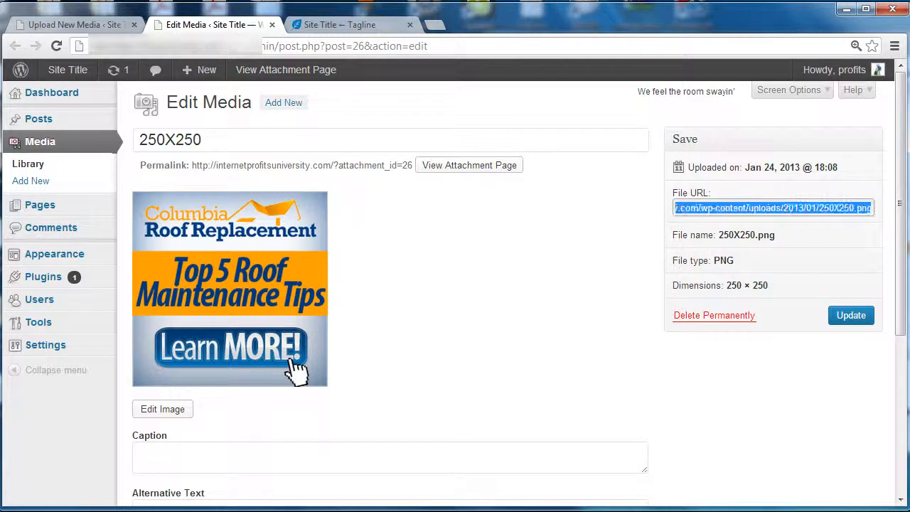
pyautogui.rightClick(791, 211)
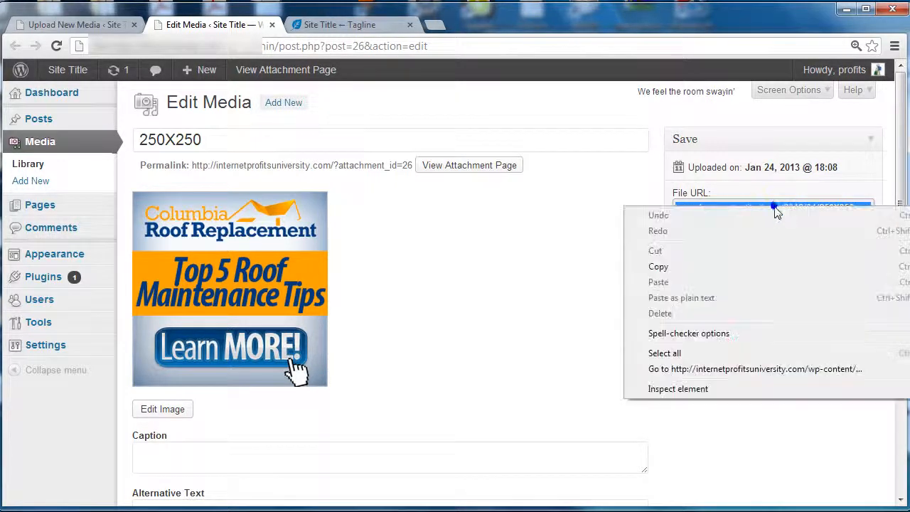
pyautogui.click(743, 264)
pyautogui.click(542, 254)
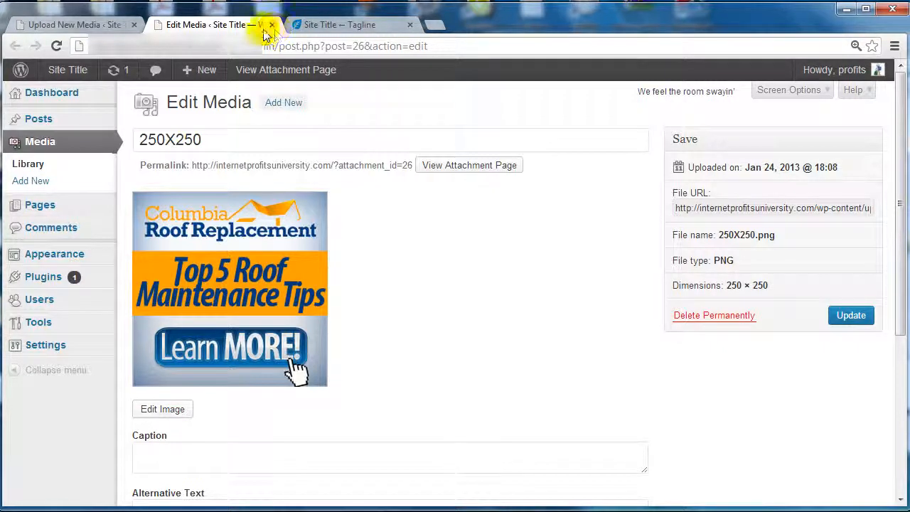
# Search for new plugins with the keyword Image Banner Widget
pyautogui.moveTo(64, 281)
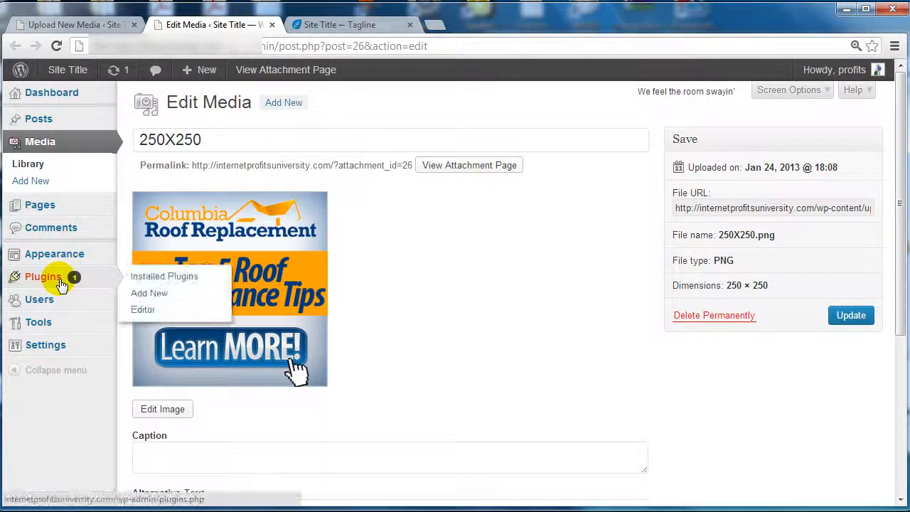
pyautogui.click(151, 293)
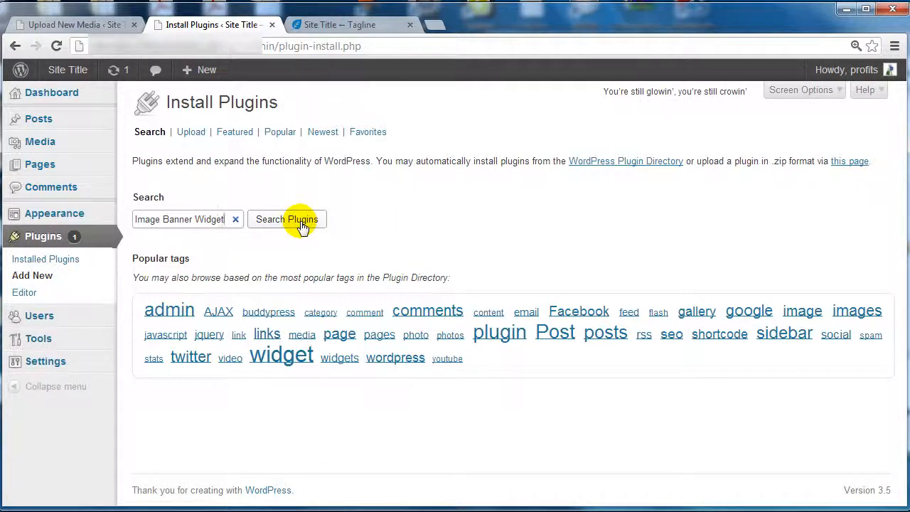
pyautogui.click(302, 226)
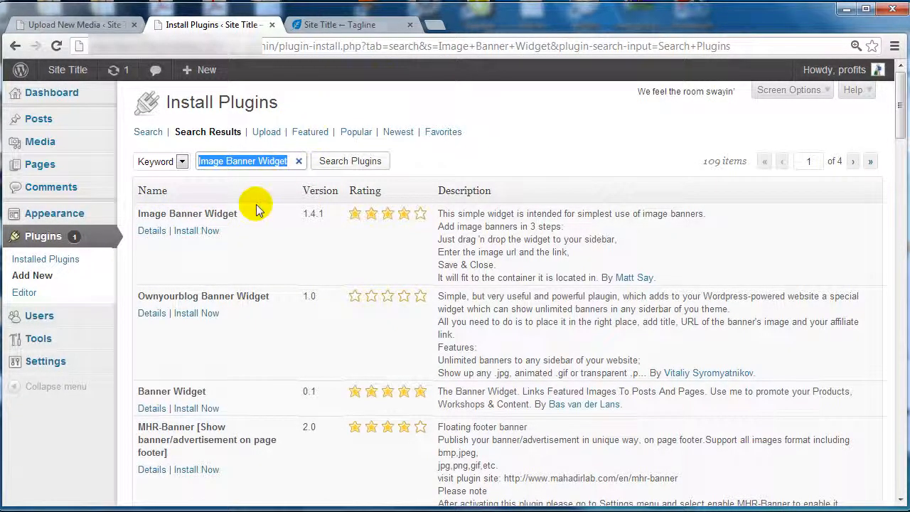
# Install and activate the Image Banner Widget plugin, supplying the FTP username and FTP password over an FTP connection
pyautogui.click(205, 233)
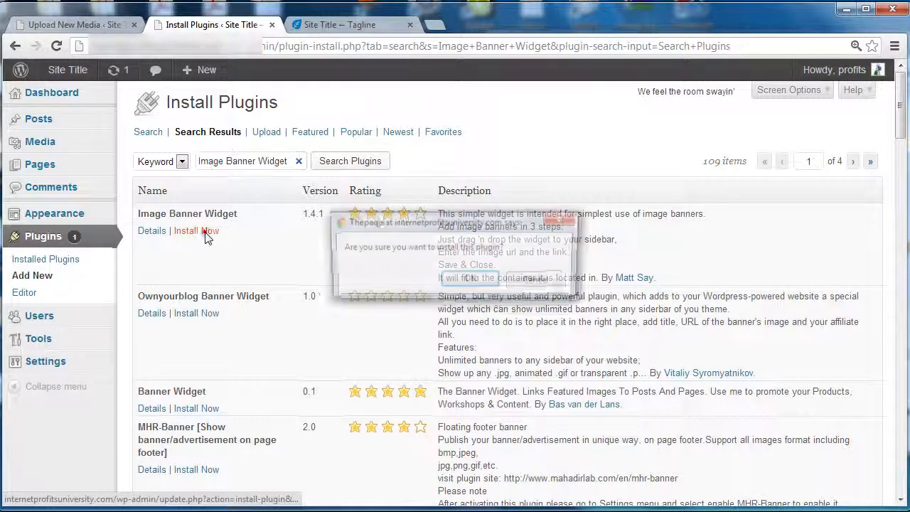
pyautogui.click(471, 277)
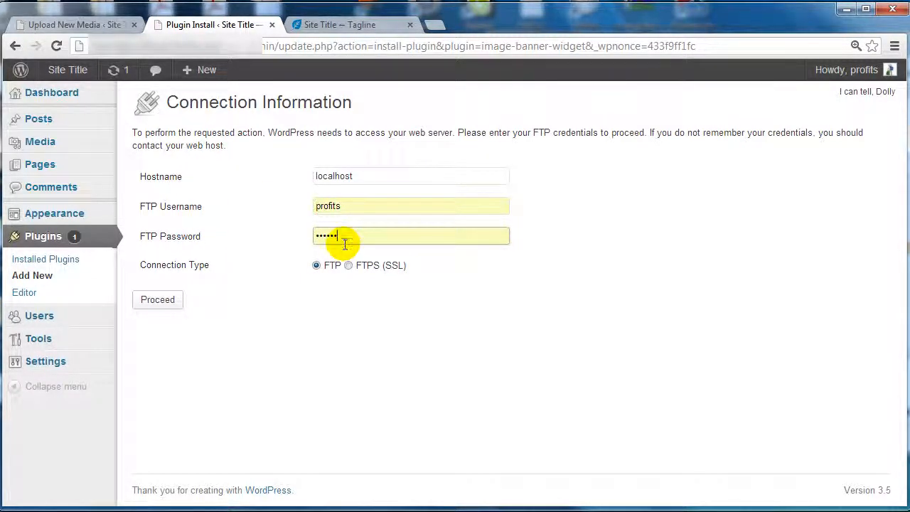
pyautogui.click(169, 304)
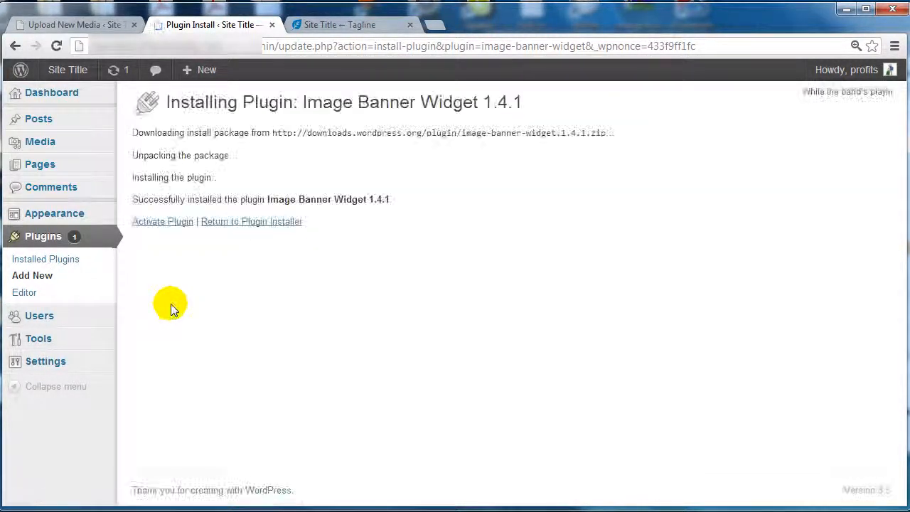
pyautogui.click(176, 222)
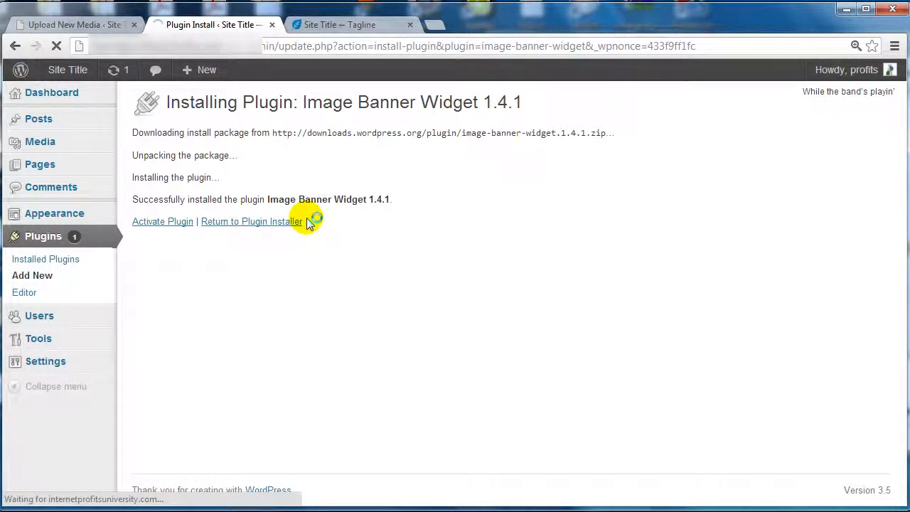
pyautogui.scroll(-2, 301, 213)
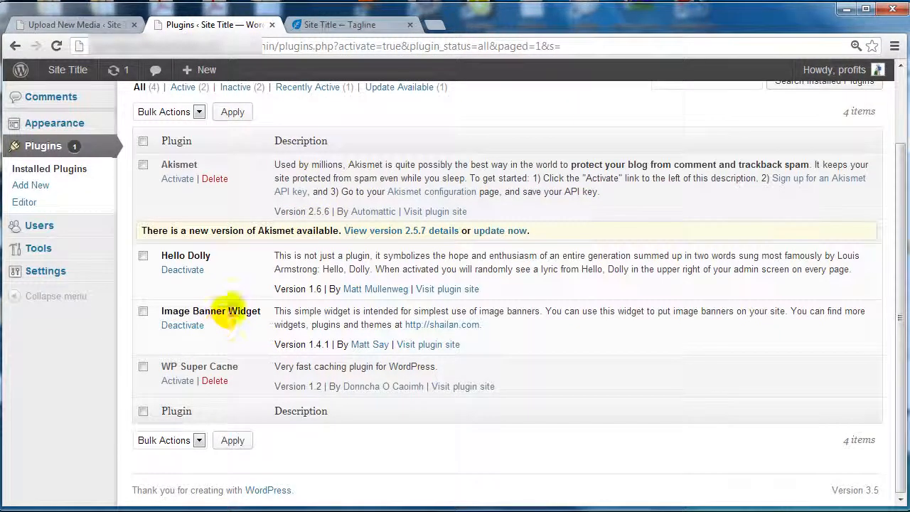
pyautogui.scroll(2, 231, 311)
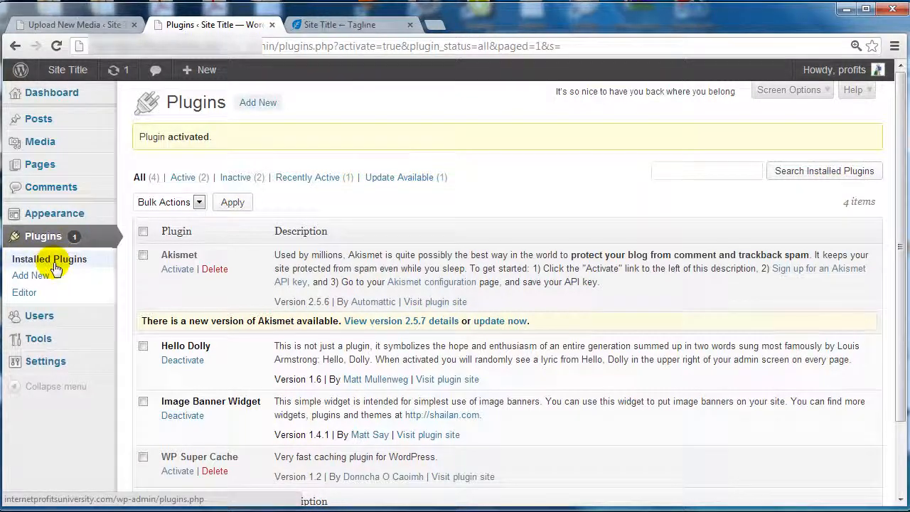
# Remove the Search, Recent Posts, Recent Comments, Archives, Categories and Meta widgets from Widget Area ONE
pyautogui.moveTo(71, 214)
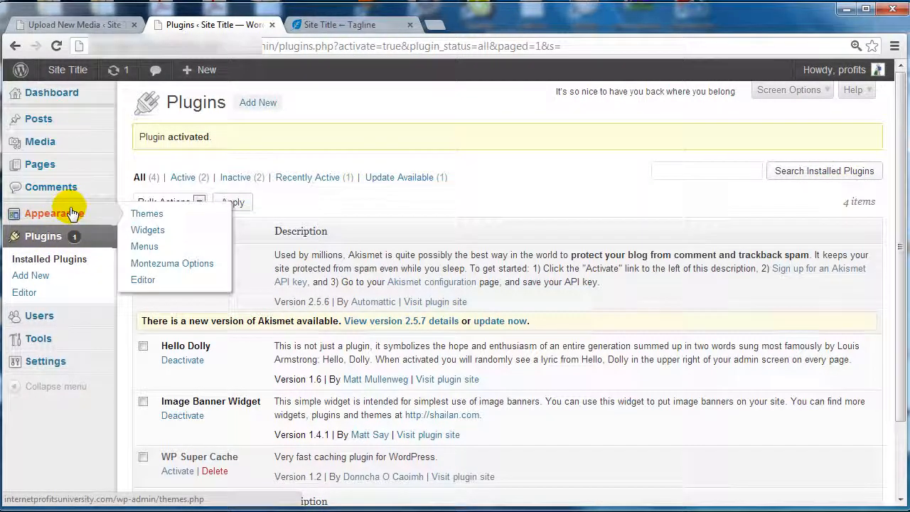
pyautogui.click(151, 233)
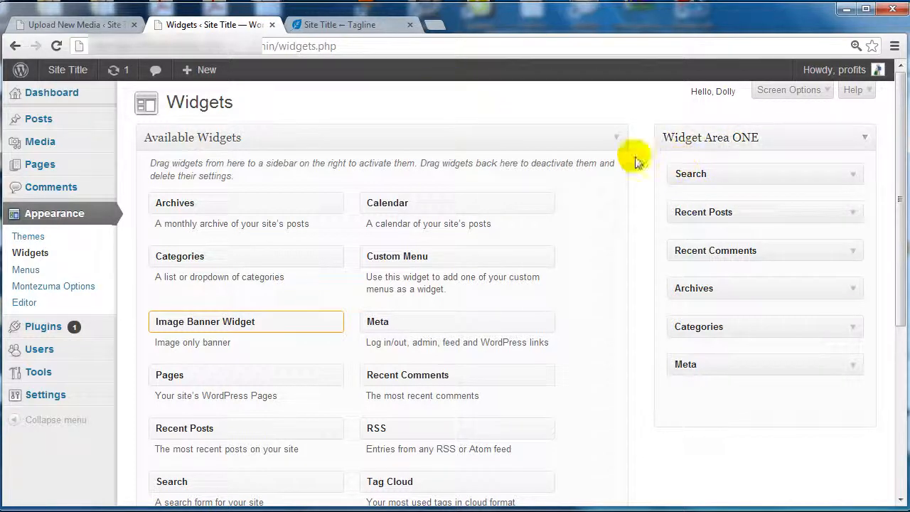
pyautogui.click(395, 24)
pyautogui.scroll(-2, 651, 235)
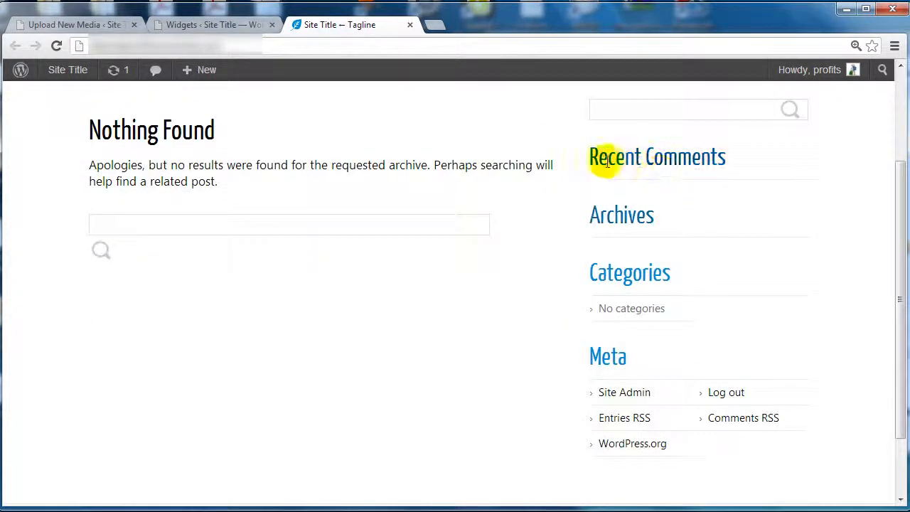
pyautogui.click(199, 27)
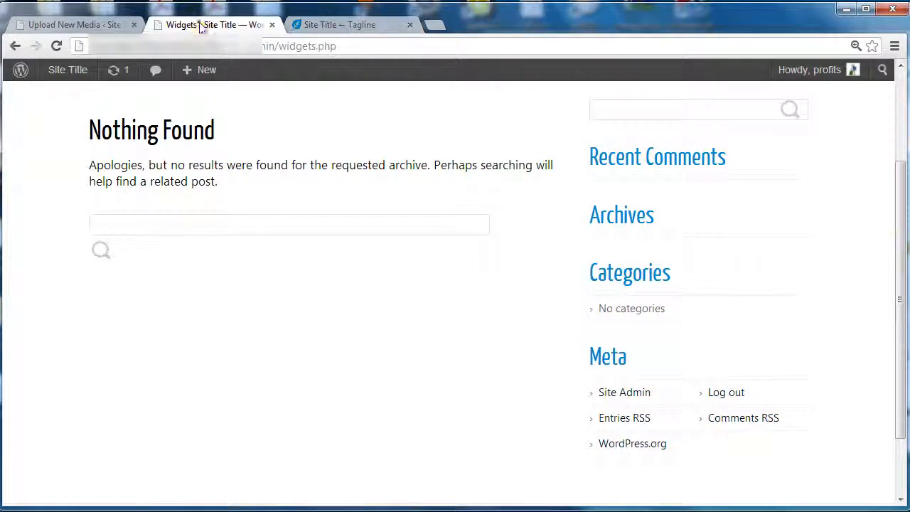
pyautogui.moveTo(702, 173); pyautogui.dragTo(567, 195)
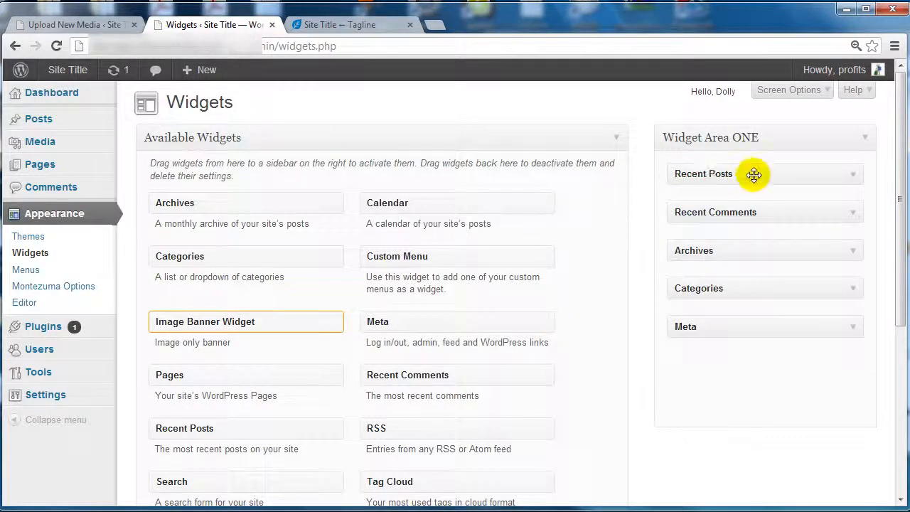
pyautogui.moveTo(753, 174); pyautogui.dragTo(605, 188)
pyautogui.moveTo(711, 172); pyautogui.dragTo(608, 183)
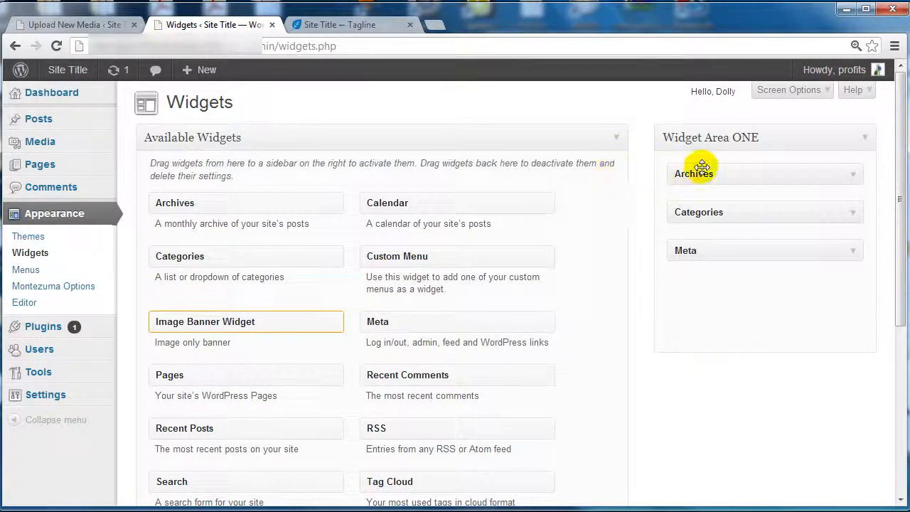
pyautogui.moveTo(702, 167); pyautogui.dragTo(364, 223)
pyautogui.moveTo(661, 178); pyautogui.dragTo(293, 224)
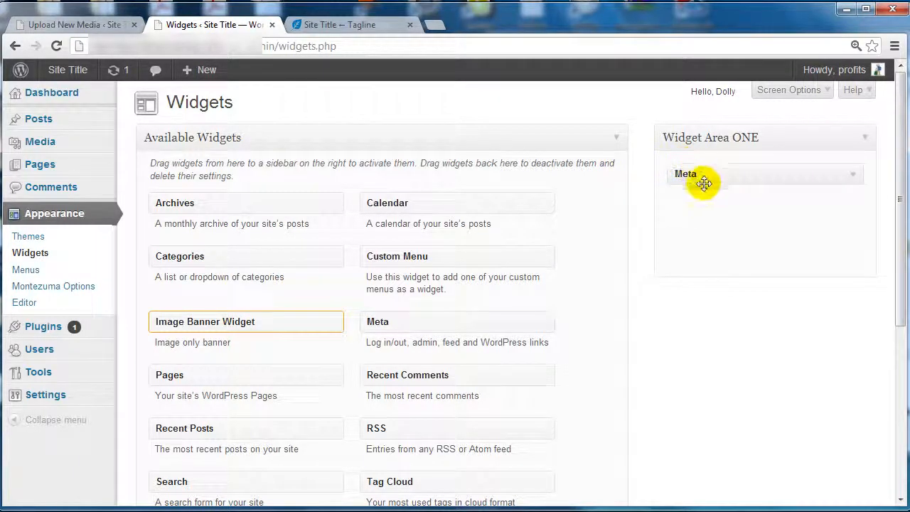
pyautogui.moveTo(704, 184); pyautogui.dragTo(388, 210)
# Reload the live site to check its sidebar area, and return to the widget management page
pyautogui.click(351, 24)
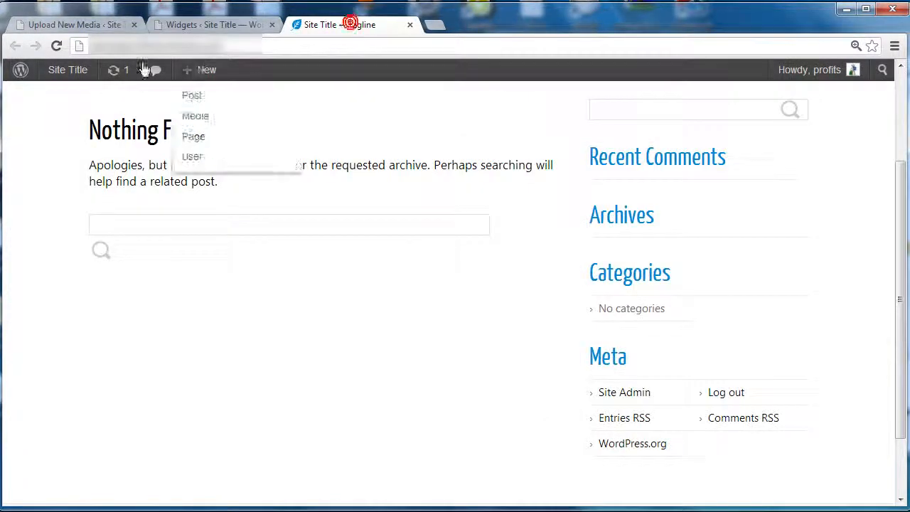
pyautogui.click(57, 47)
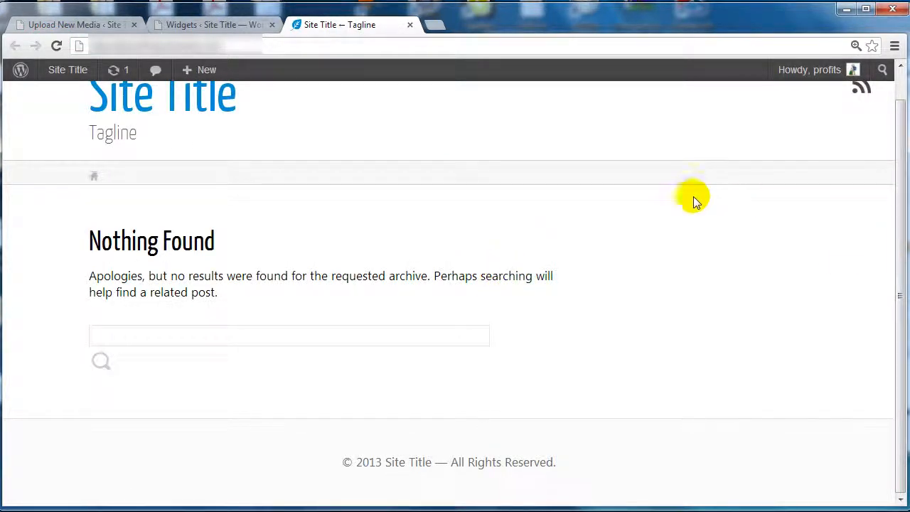
pyautogui.scroll(1, 697, 372)
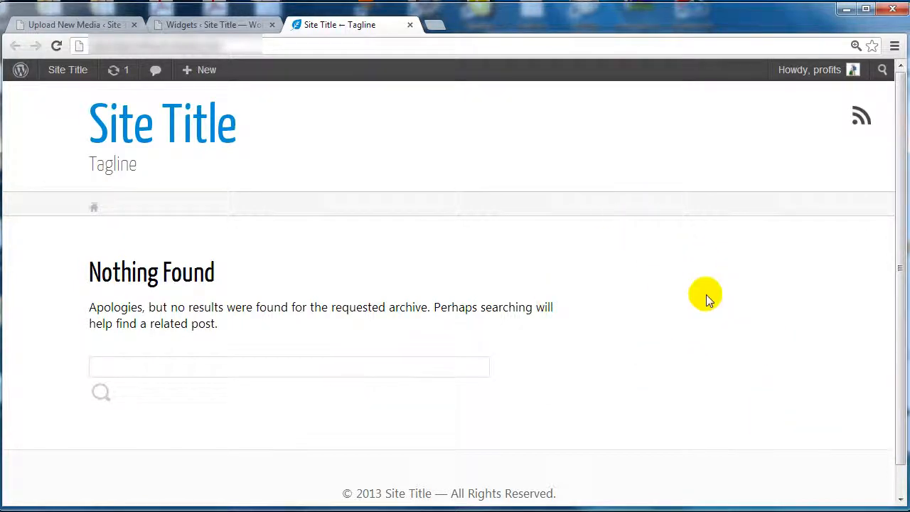
pyautogui.click(229, 24)
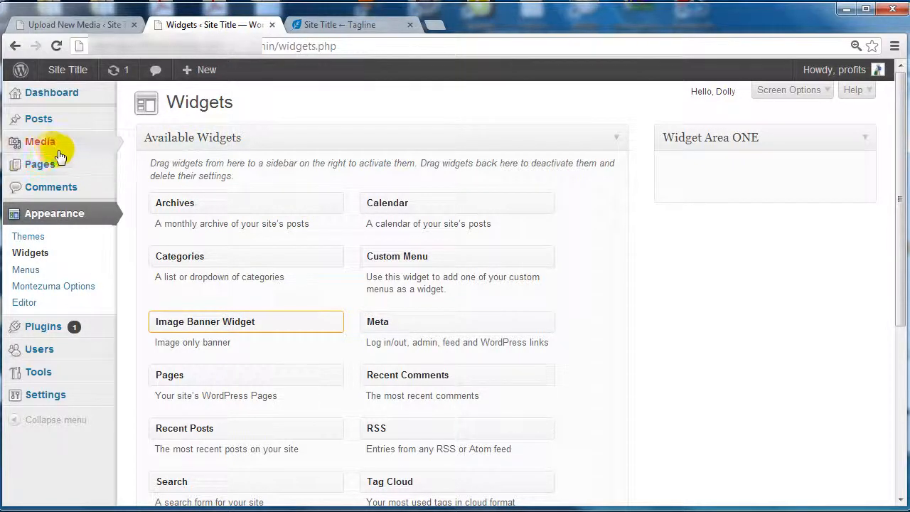
pyautogui.moveTo(52, 153)
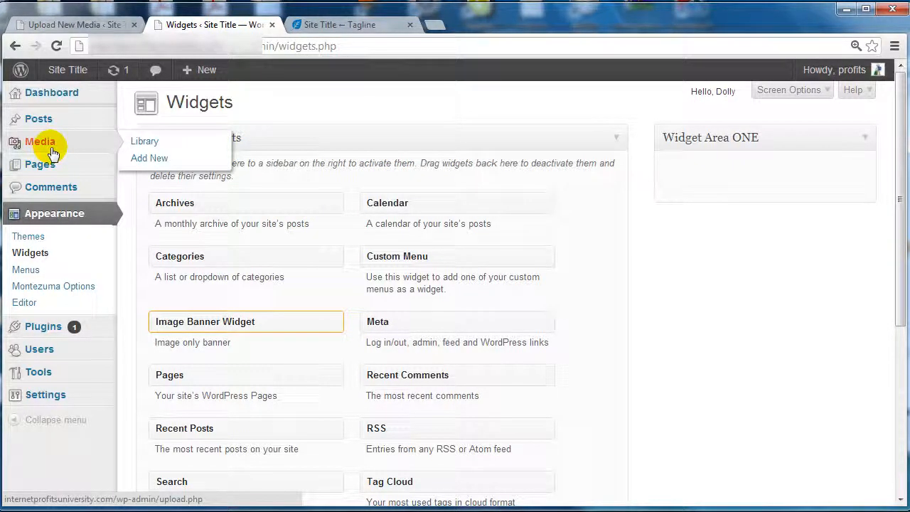
pyautogui.click(407, 114)
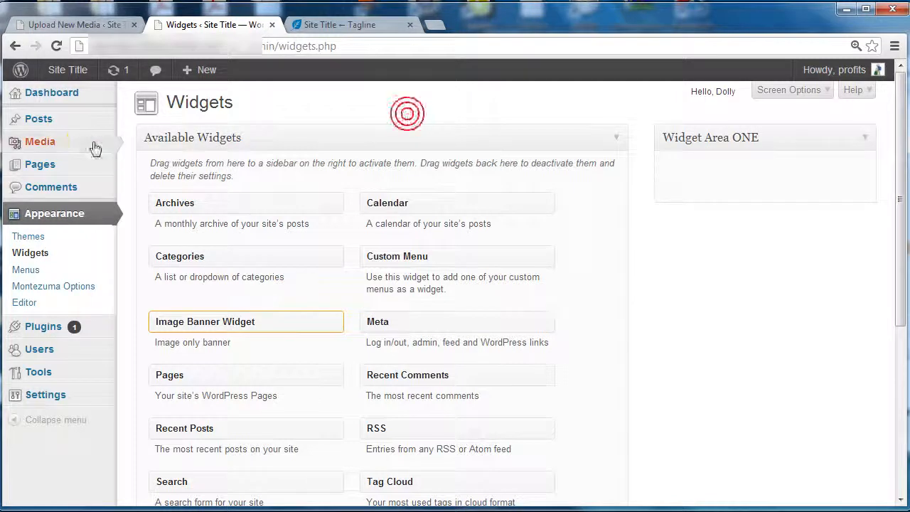
# Add the Image Banner Widget to Widget Area ONE
pyautogui.moveTo(65, 143)
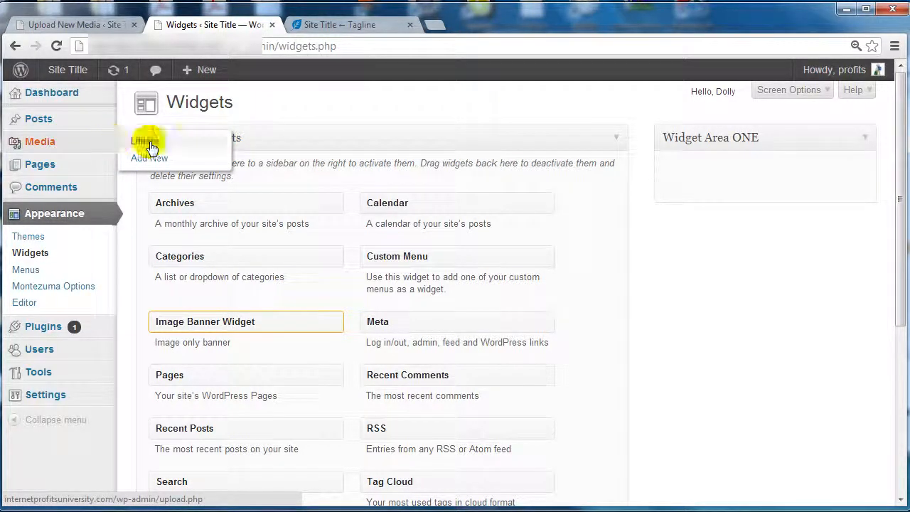
pyautogui.click(462, 118)
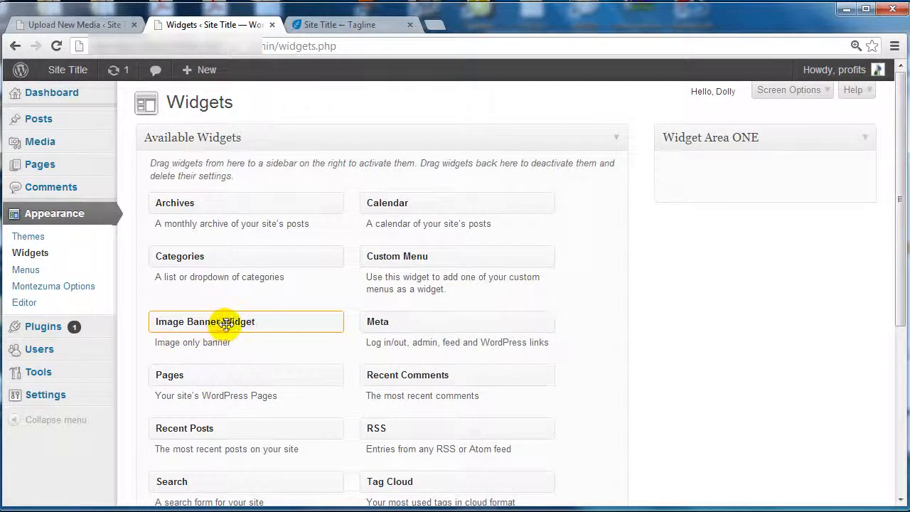
pyautogui.moveTo(225, 324); pyautogui.dragTo(751, 186)
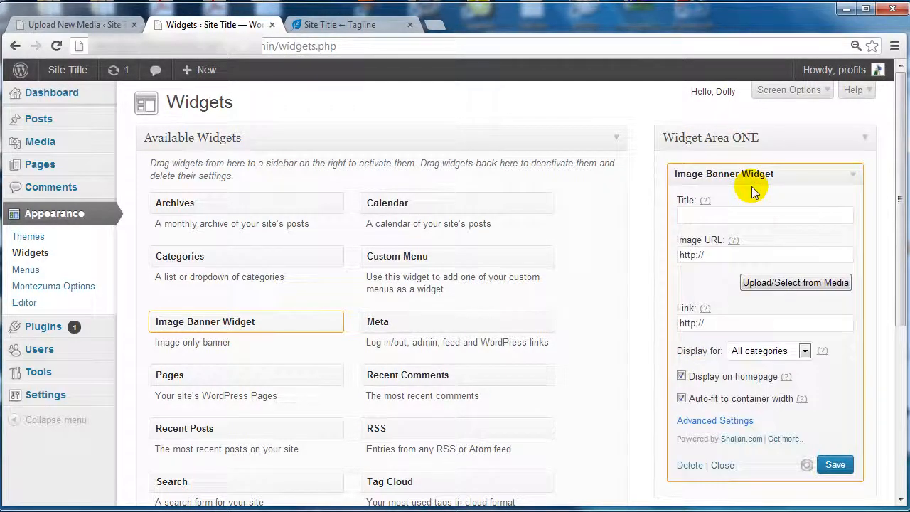
# Try to fill the banner widget's image URL by inserting the full-size 250X250 image from the media library
pyautogui.doubleClick(720, 254)
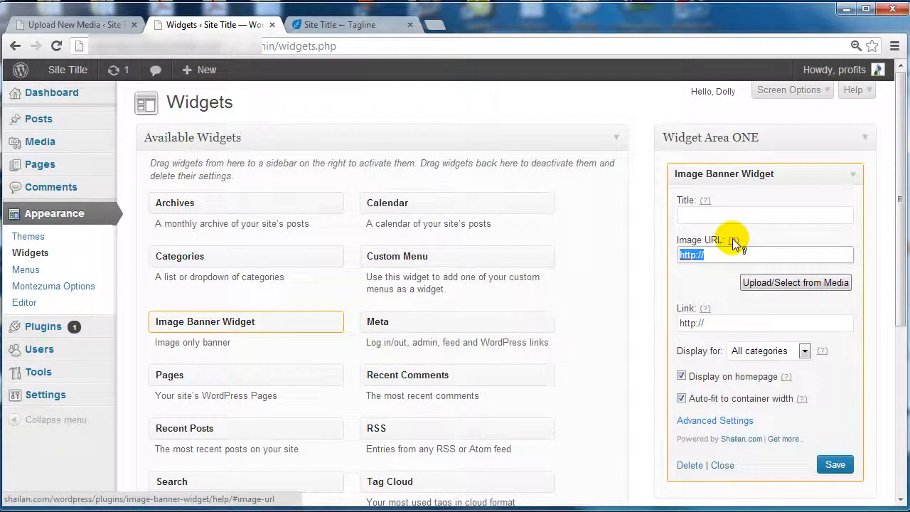
pyautogui.click(773, 284)
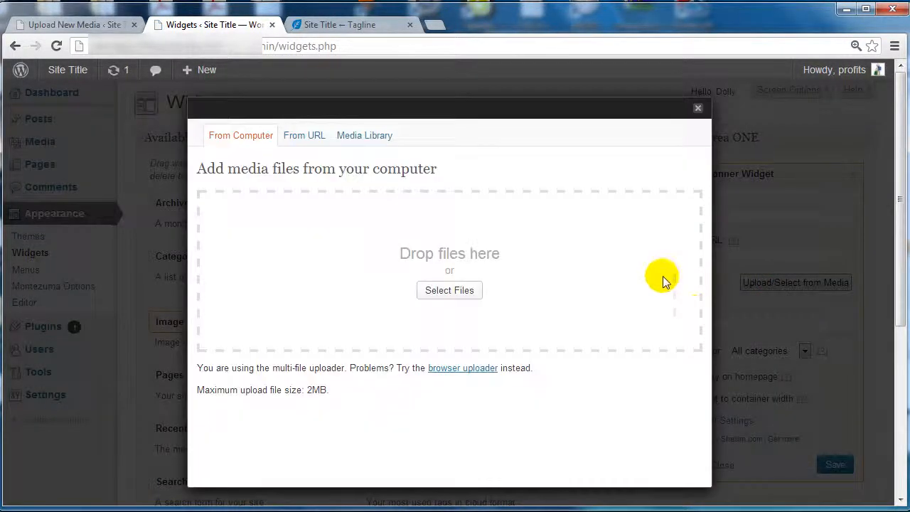
pyautogui.click(374, 142)
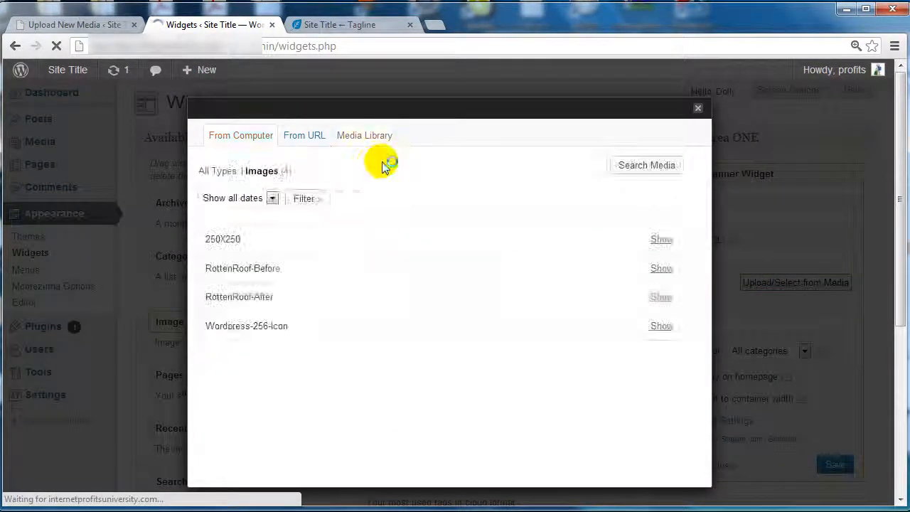
pyautogui.click(662, 239)
pyautogui.scroll(-3, 416, 298)
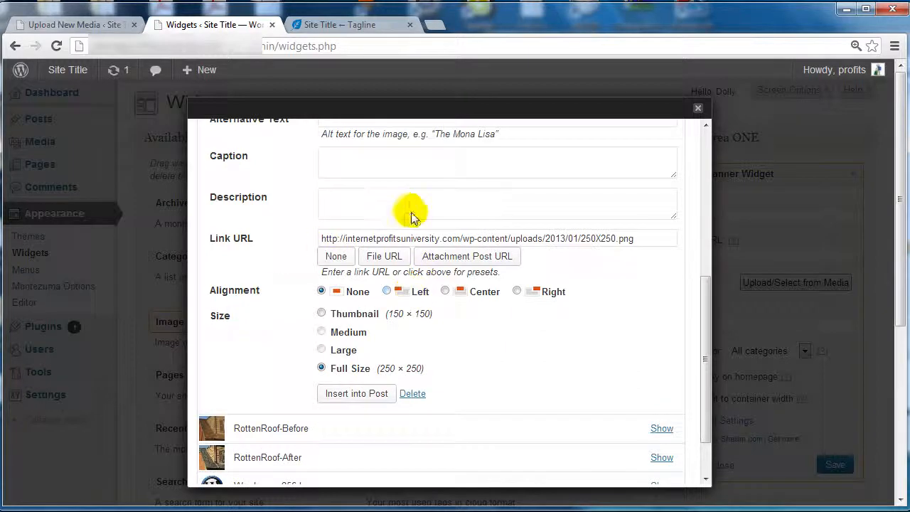
pyautogui.scroll(-2, 655, 281)
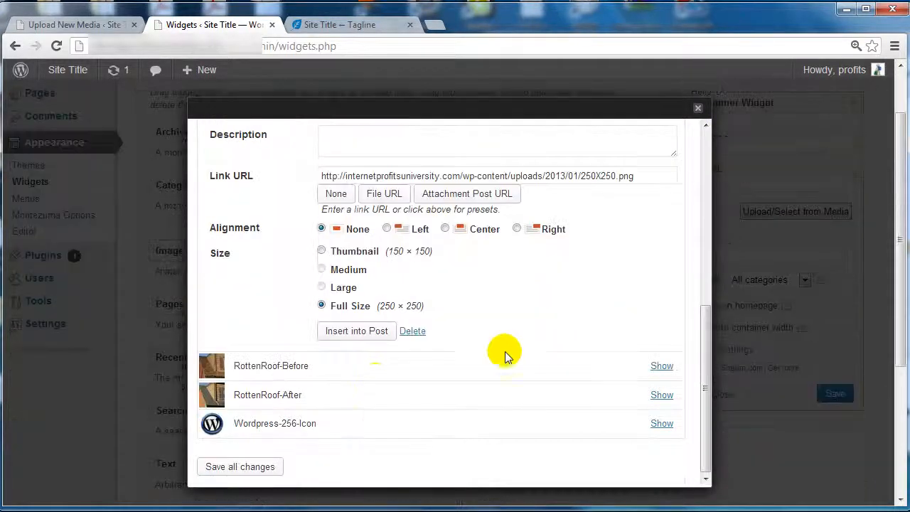
pyautogui.click(345, 331)
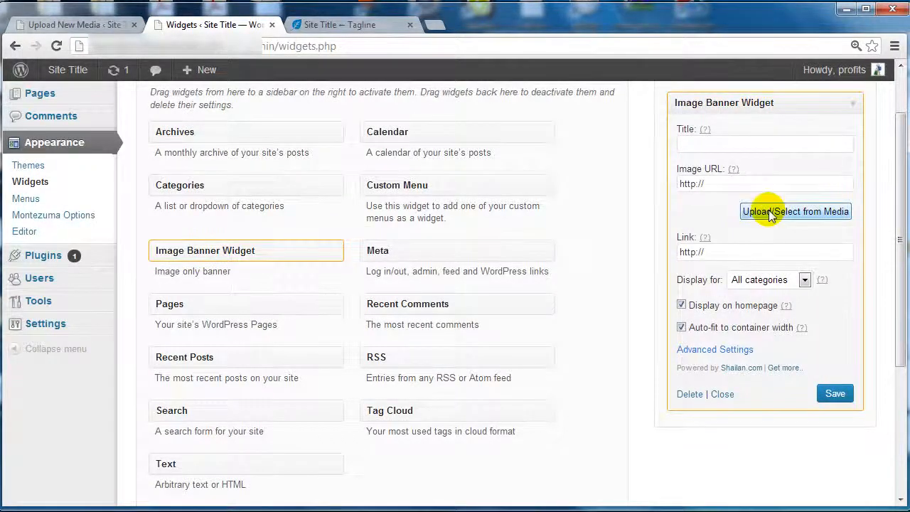
pyautogui.scroll(1, 771, 214)
pyautogui.moveTo(726, 253); pyautogui.dragTo(696, 254)
pyautogui.rightClick(695, 255)
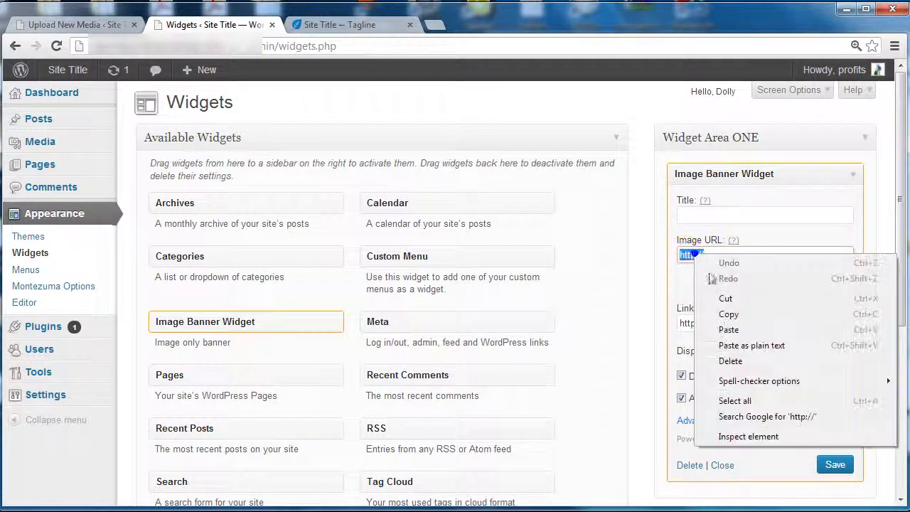
pyautogui.click(729, 329)
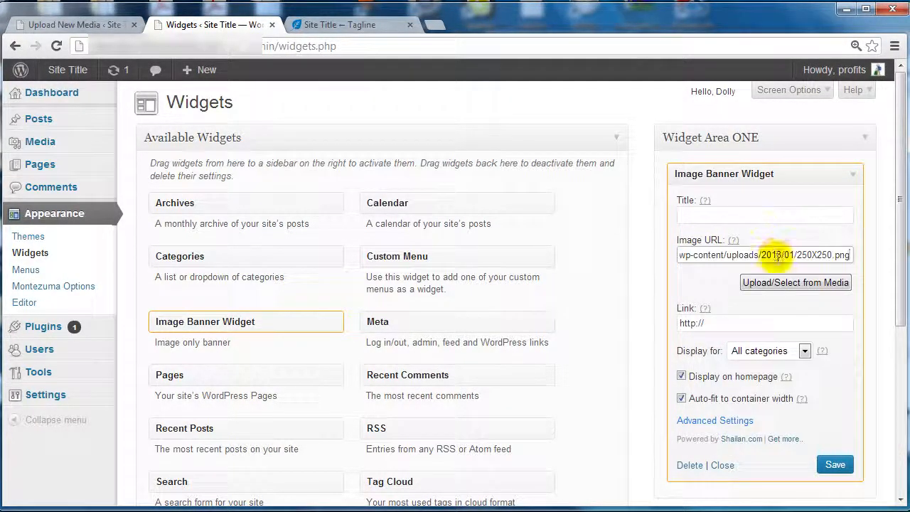
pyautogui.moveTo(848, 255); pyautogui.dragTo(893, 253)
pyautogui.click(684, 254)
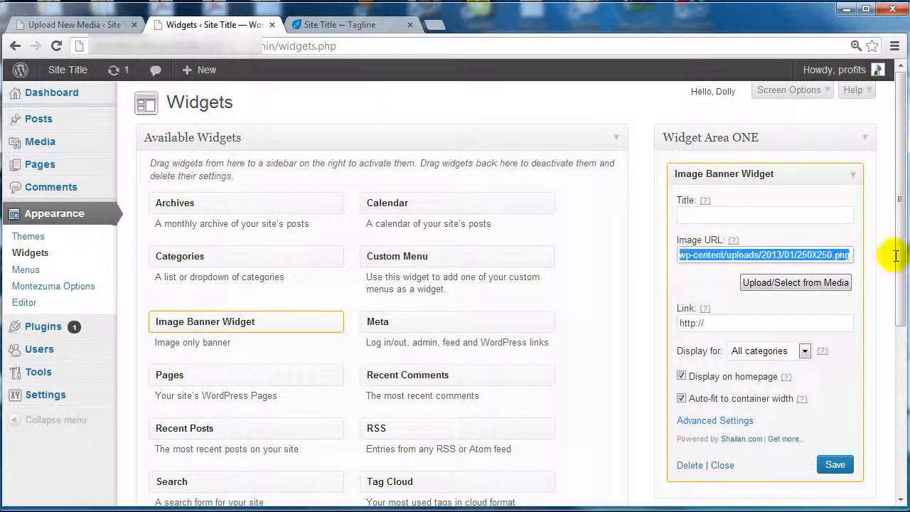
pyautogui.click(850, 255)
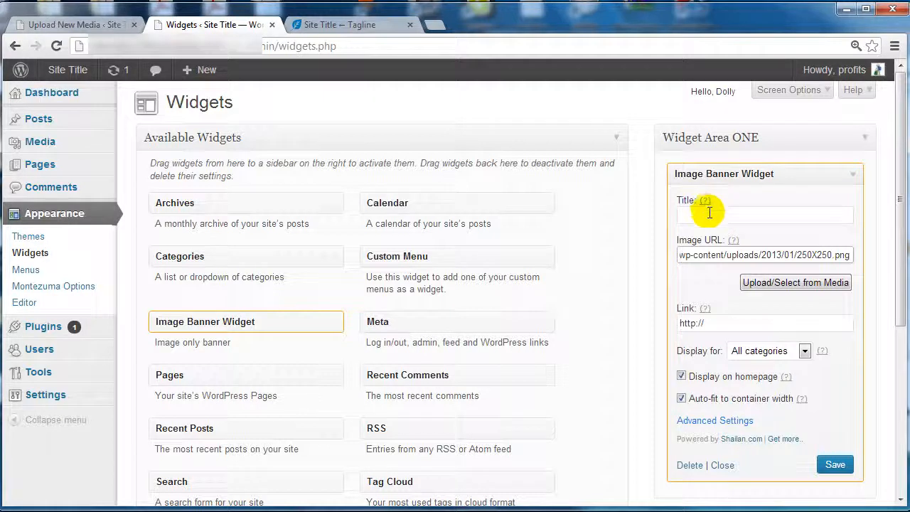
pyautogui.moveTo(719, 324); pyautogui.dragTo(673, 324)
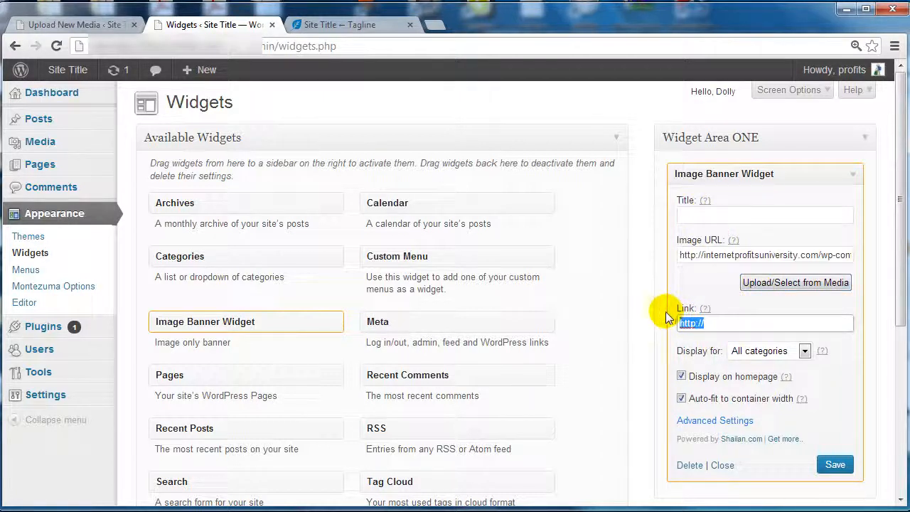
pyautogui.scroll(-1, 661, 318)
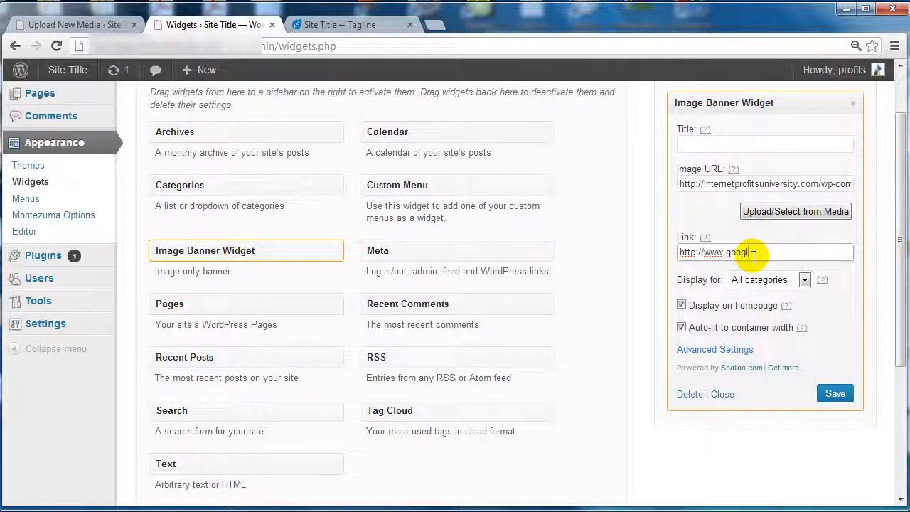
pyautogui.click(837, 396)
# Reload the live site, test the sidebar banner's link, and close the page it opens
pyautogui.click(319, 22)
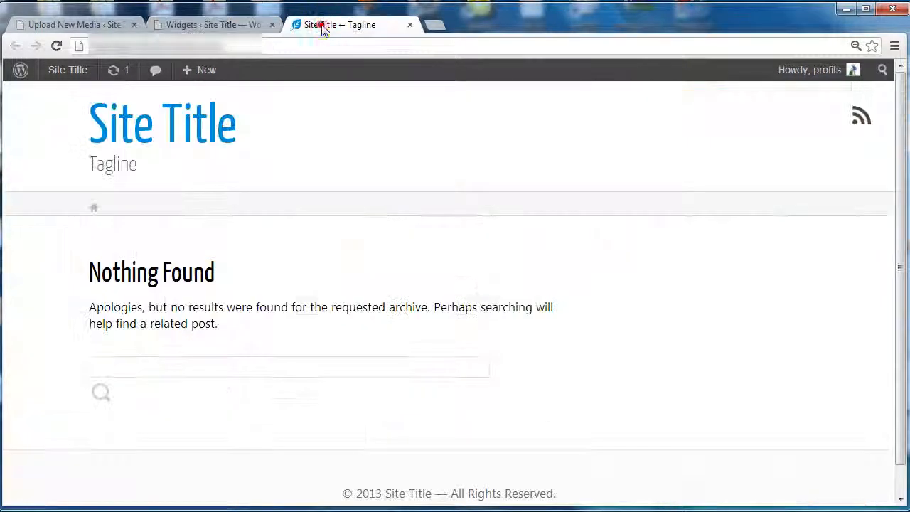
pyautogui.click(57, 46)
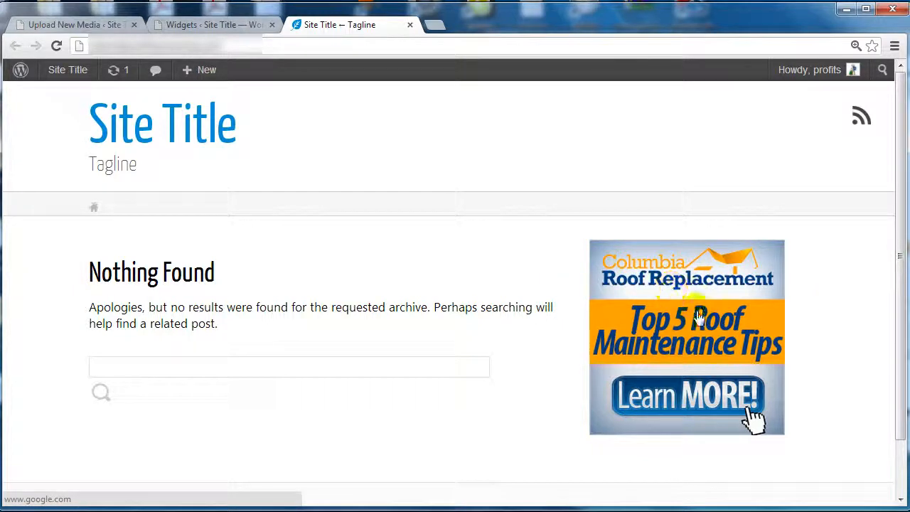
pyautogui.click(661, 295)
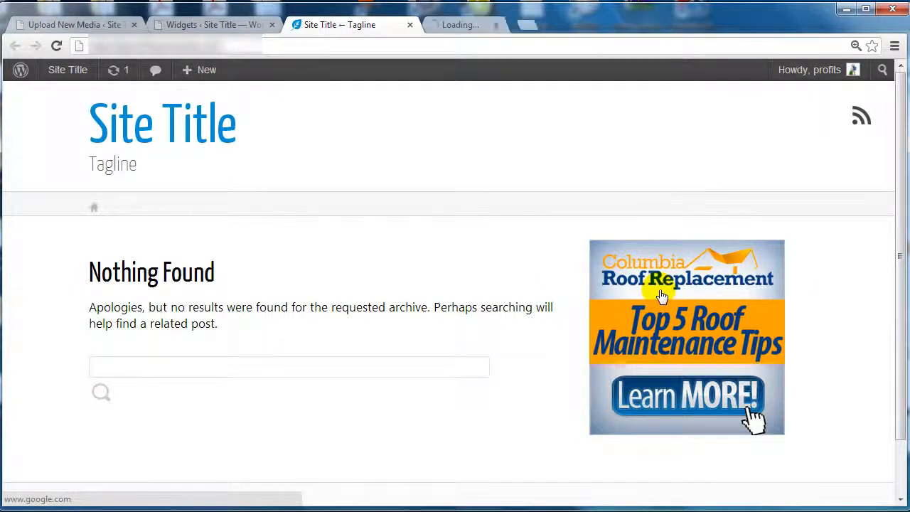
pyautogui.click(514, 23)
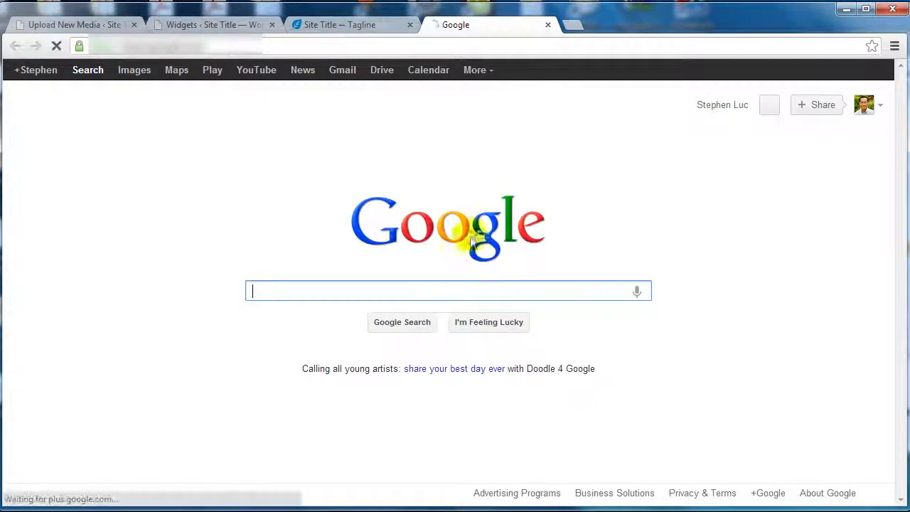
pyautogui.click(548, 24)
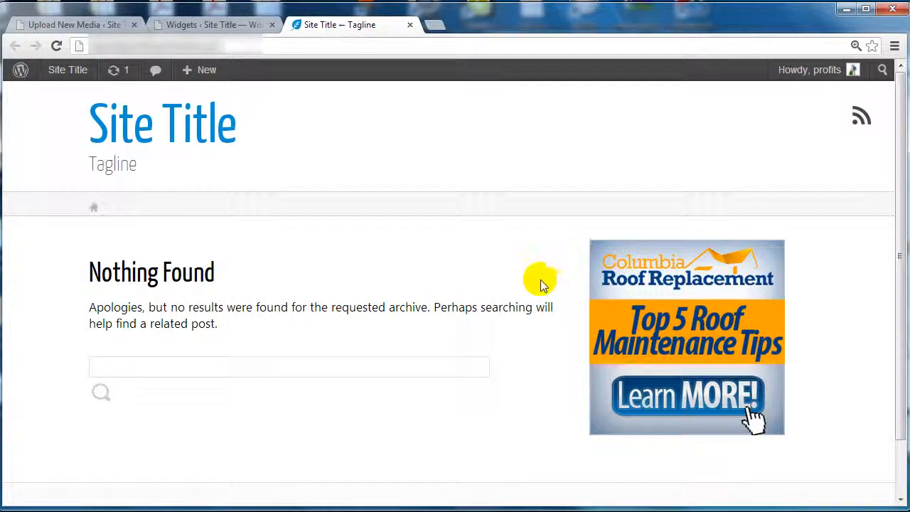
# Create and publish a new page titled Roofing with the body text Roofing
pyautogui.click(230, 30)
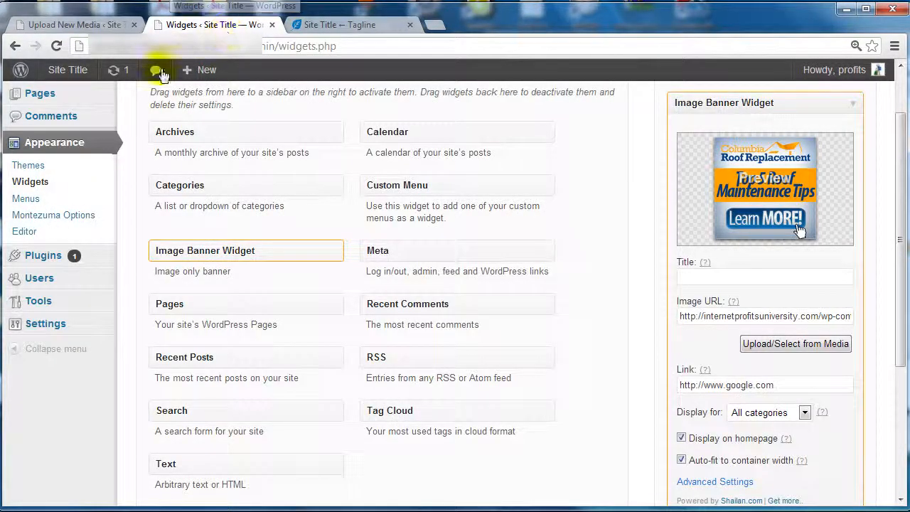
pyautogui.click(89, 30)
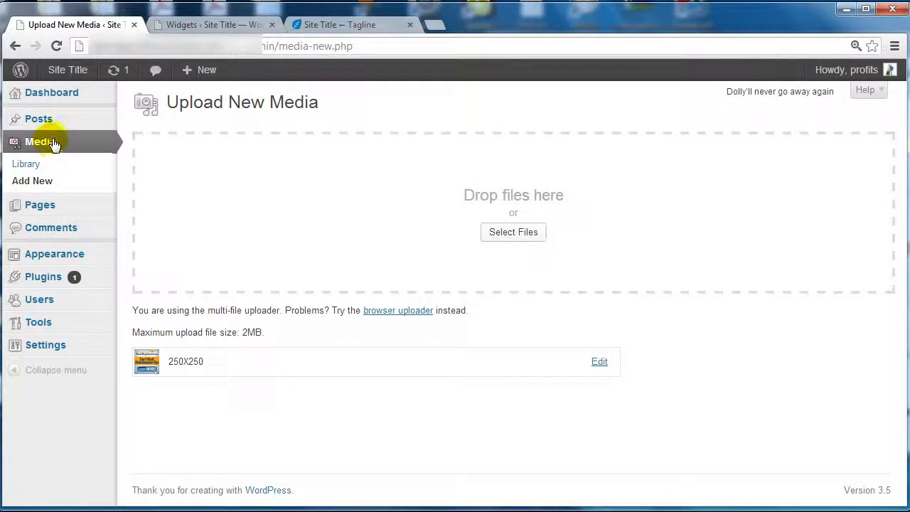
pyautogui.click(46, 205)
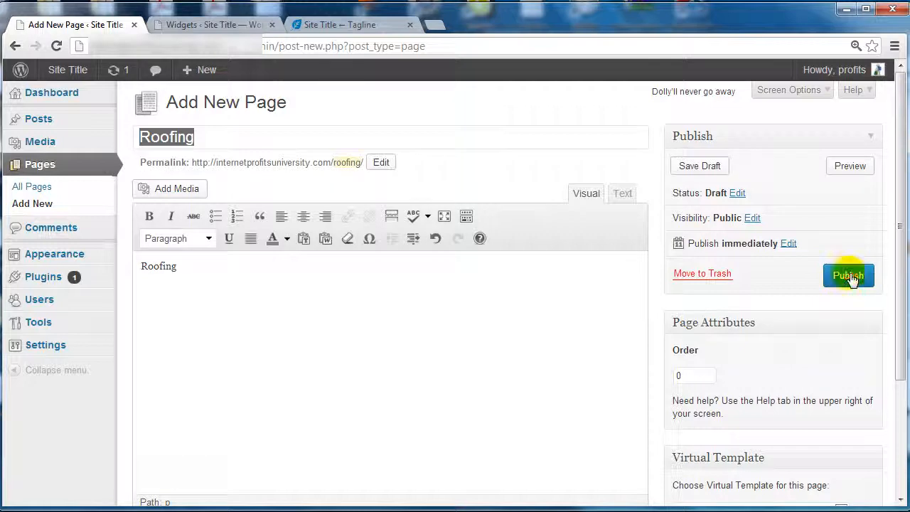
pyautogui.click(852, 278)
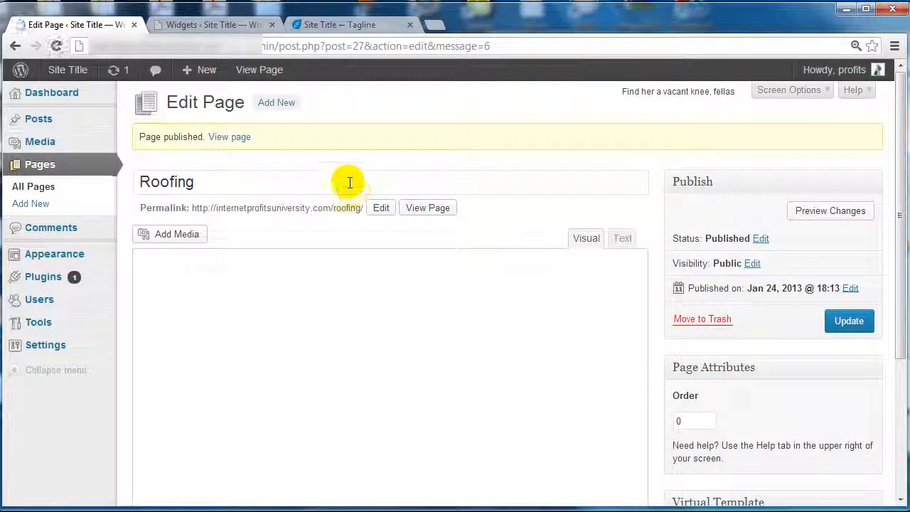
# Copy the published Roofing page's address, set it as the banner widget's link, and save the widget
pyautogui.rightClick(229, 140)
pyautogui.click(268, 207)
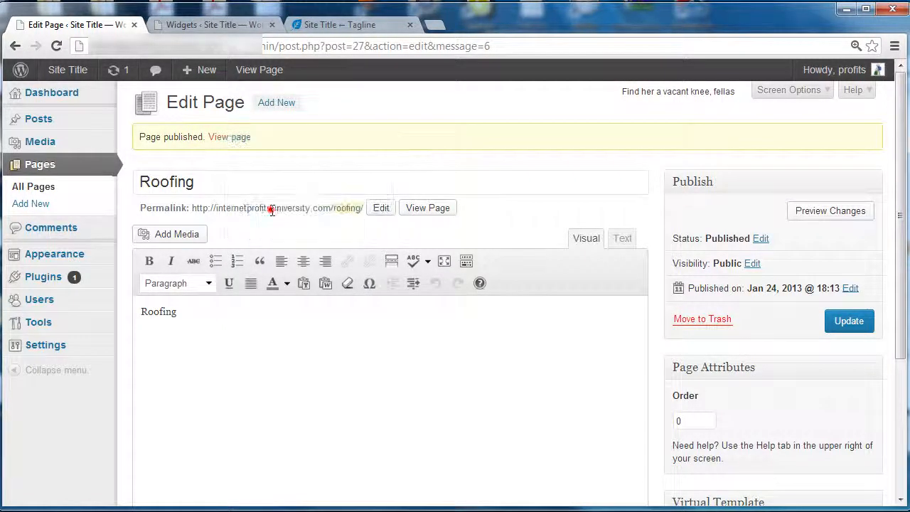
pyautogui.click(340, 29)
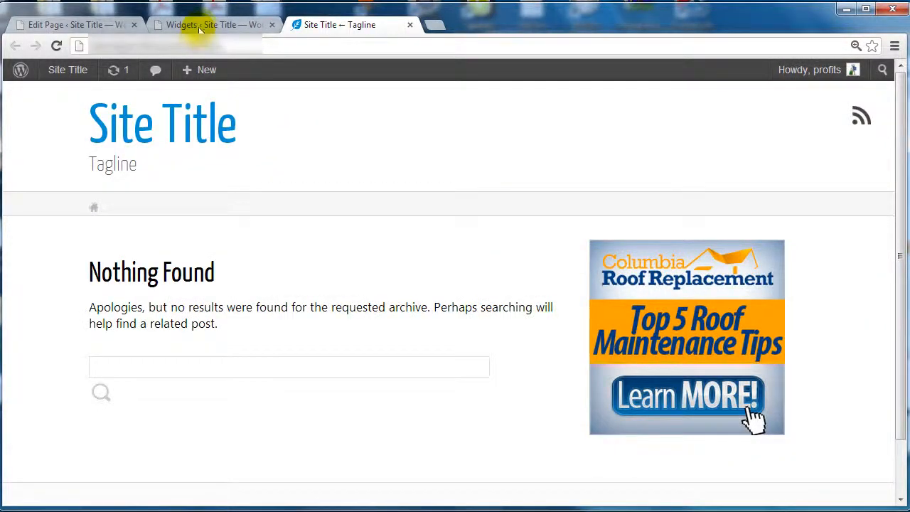
pyautogui.click(208, 27)
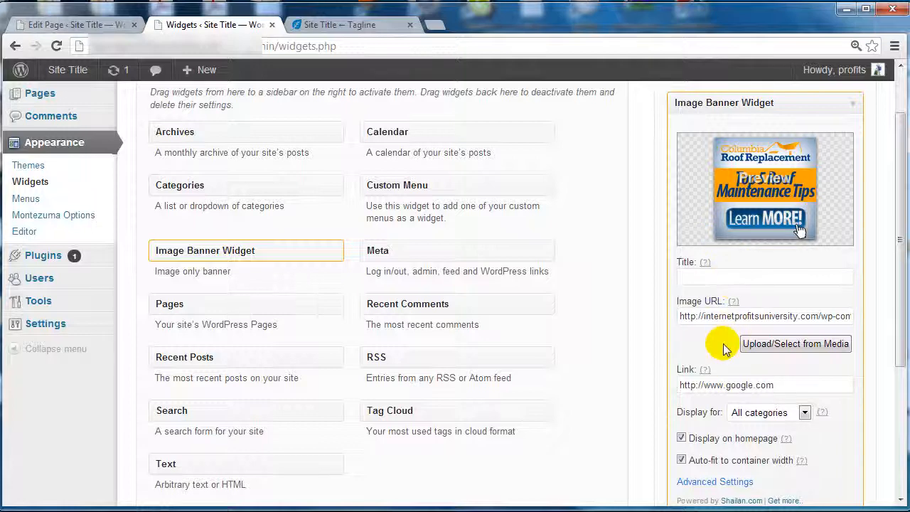
pyautogui.scroll(-1, 792, 311)
pyautogui.tripleClick(792, 314)
pyautogui.hotkey('ctrl', 'v')
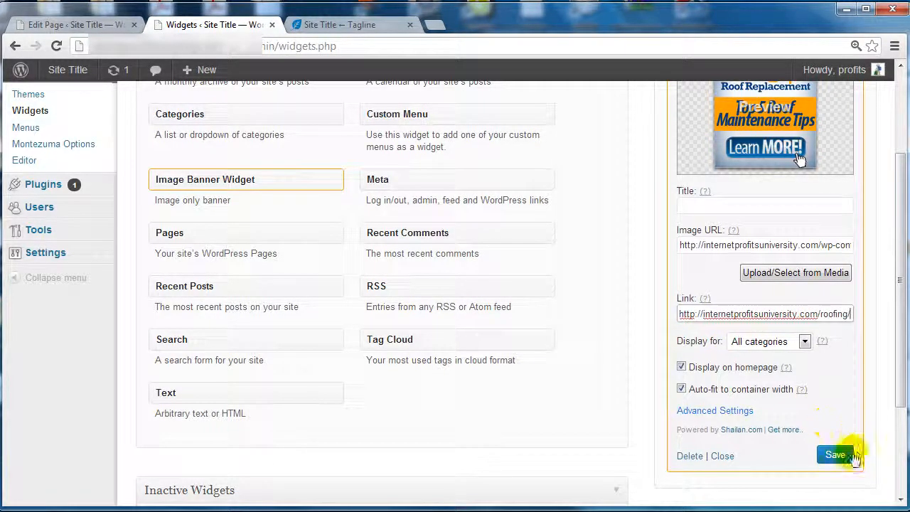
pyautogui.click(835, 455)
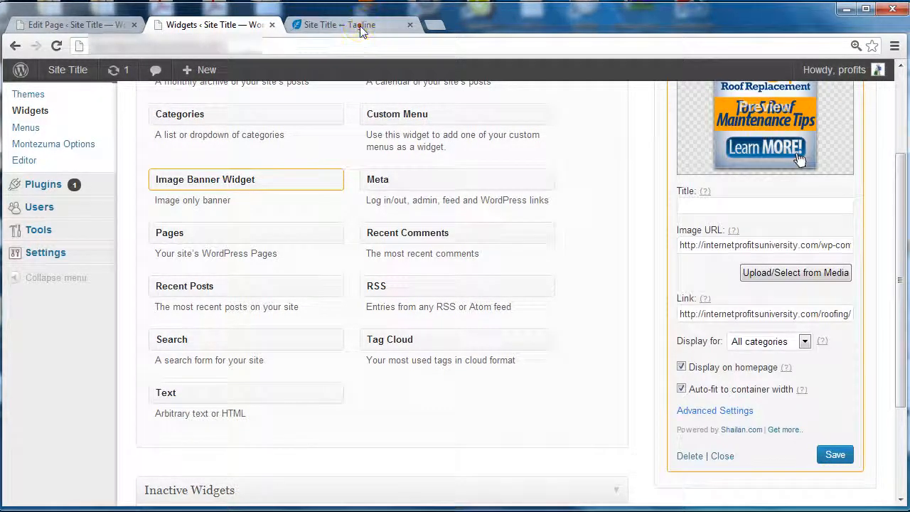
# Reload the live site, view the Roofing page, and test the sidebar banner's link from the home page
pyautogui.click(361, 28)
pyautogui.click(55, 46)
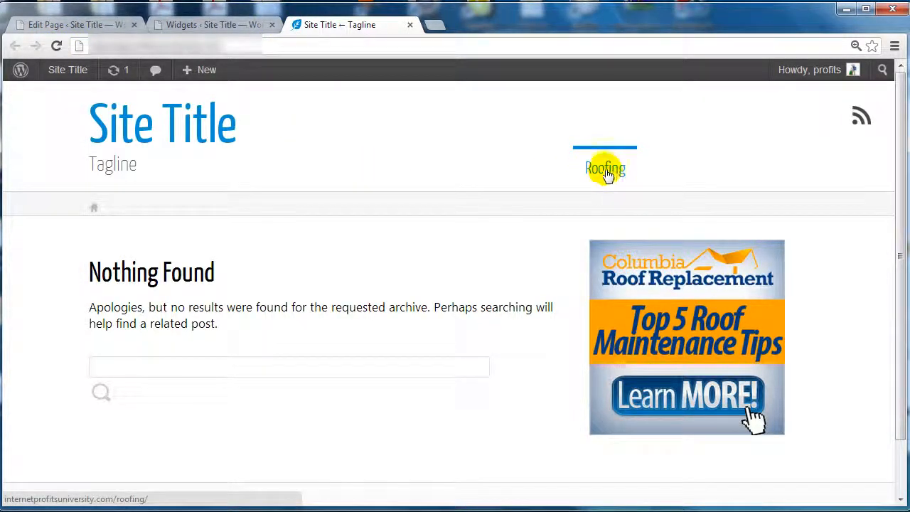
pyautogui.scroll(-2, 542, 234)
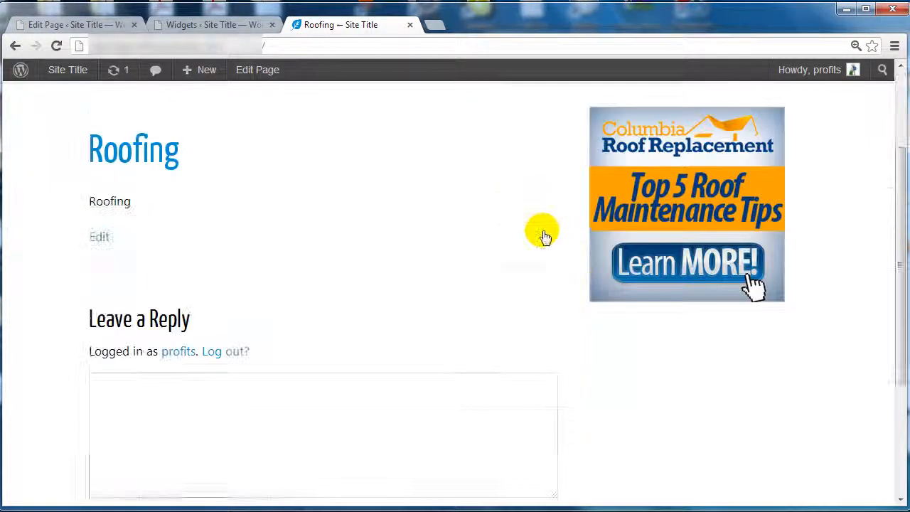
pyautogui.scroll(2, 530, 233)
pyautogui.click(174, 126)
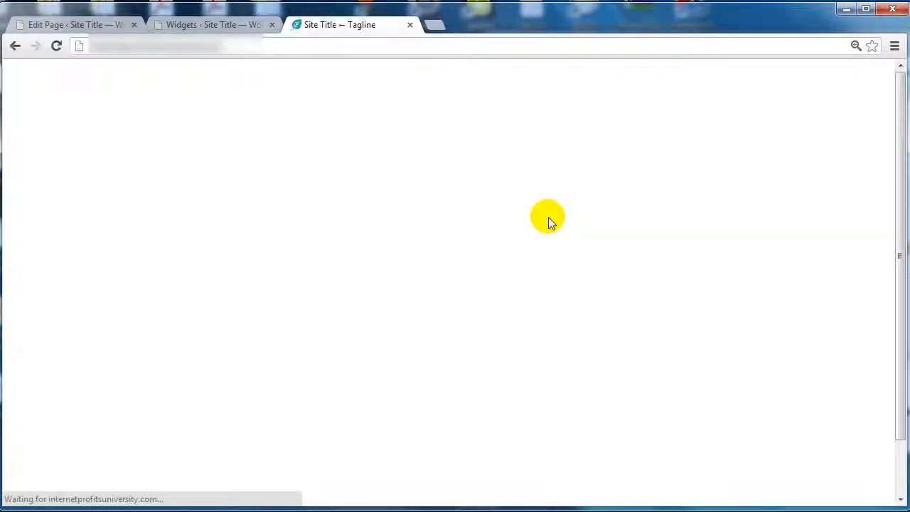
pyautogui.scroll(-2, 548, 217)
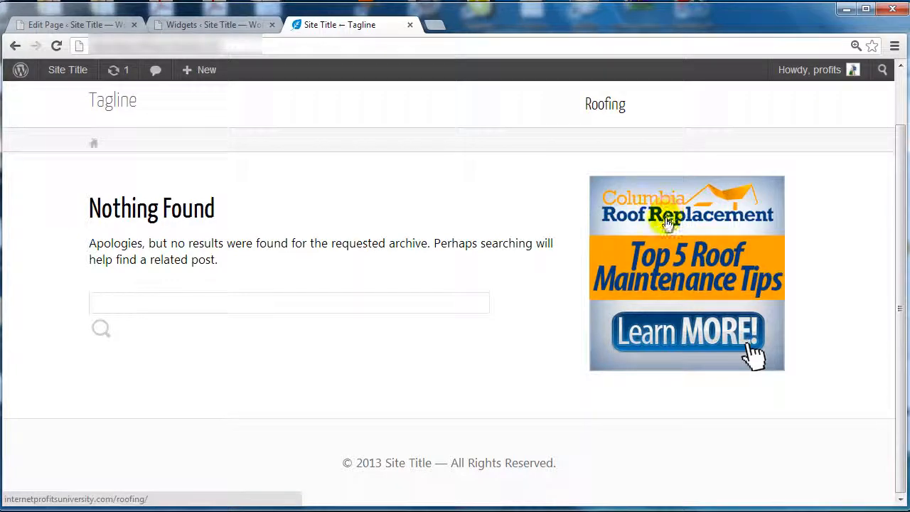
pyautogui.click(667, 222)
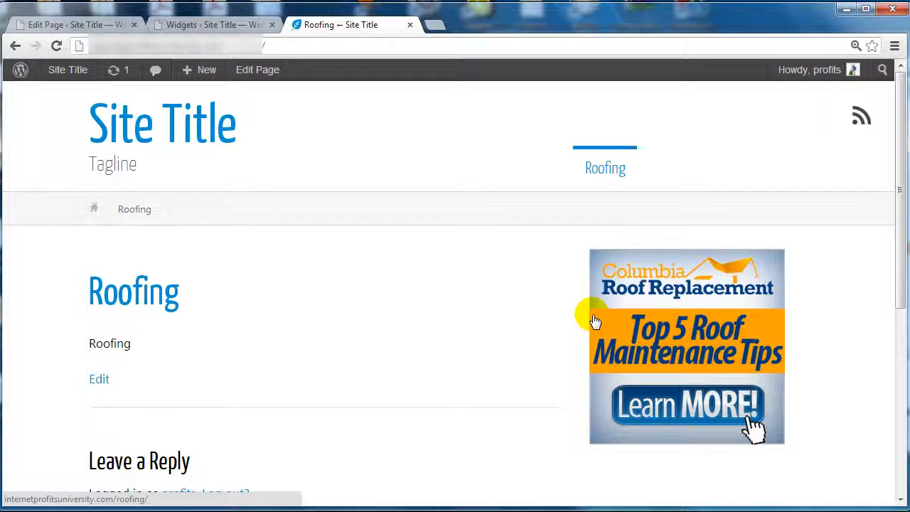
# Review the image URL and link settings of the Image Banner Widget in Widget Area ONE
pyautogui.click(201, 26)
pyautogui.scroll(2, 133, 162)
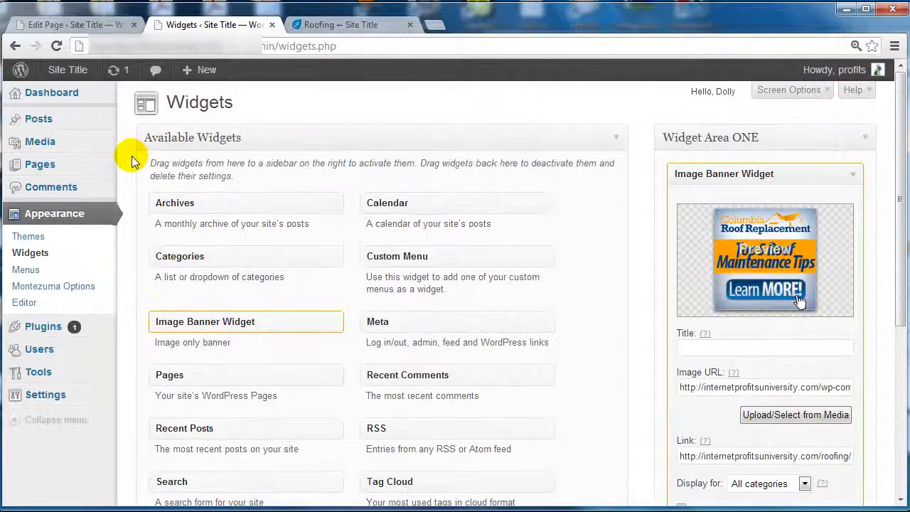
pyautogui.moveTo(92, 145)
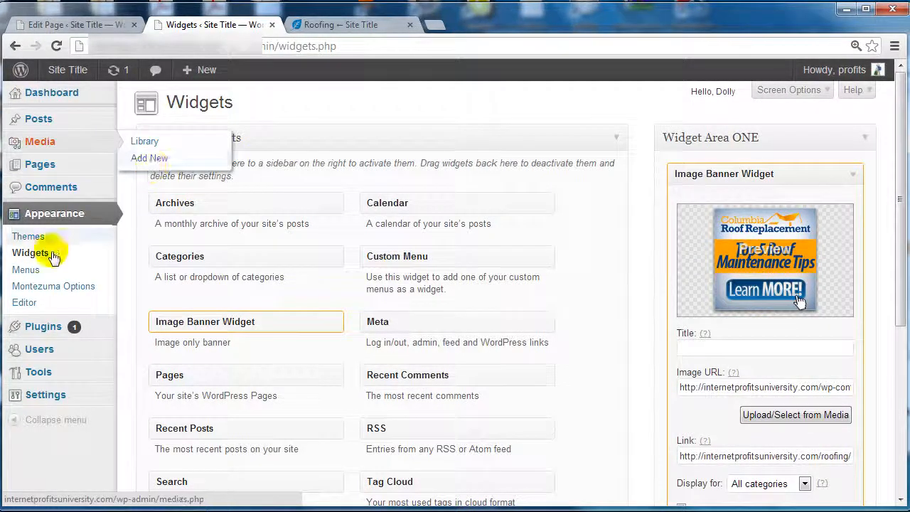
pyautogui.moveTo(126, 329)
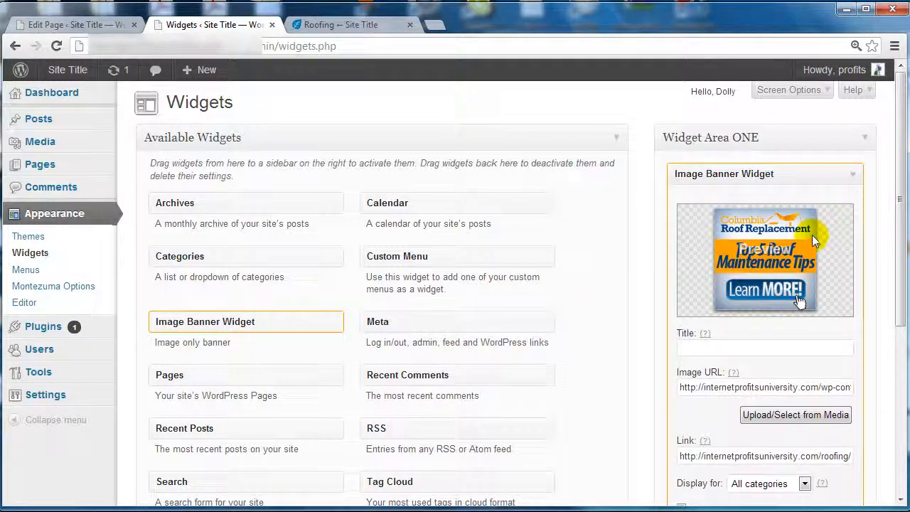
pyautogui.scroll(-2, 650, 311)
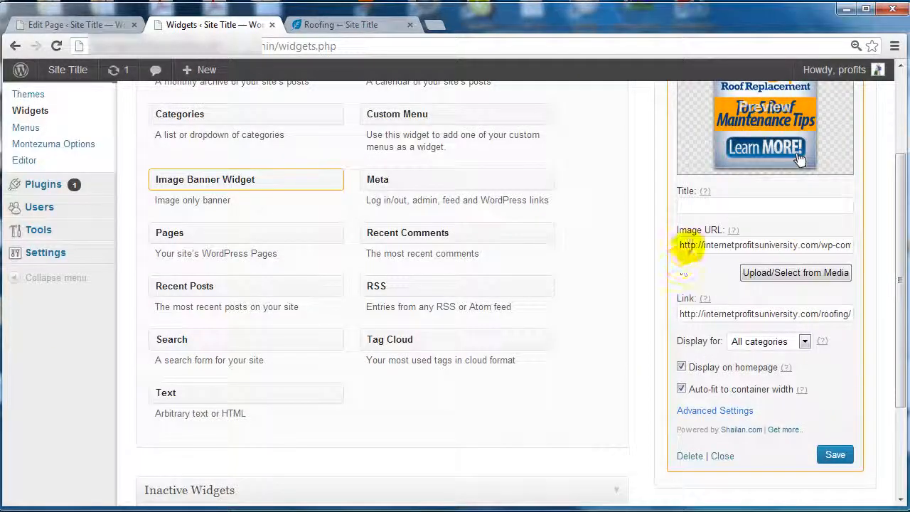
pyautogui.moveTo(690, 246); pyautogui.dragTo(870, 245)
pyautogui.moveTo(685, 309); pyautogui.dragTo(846, 313)
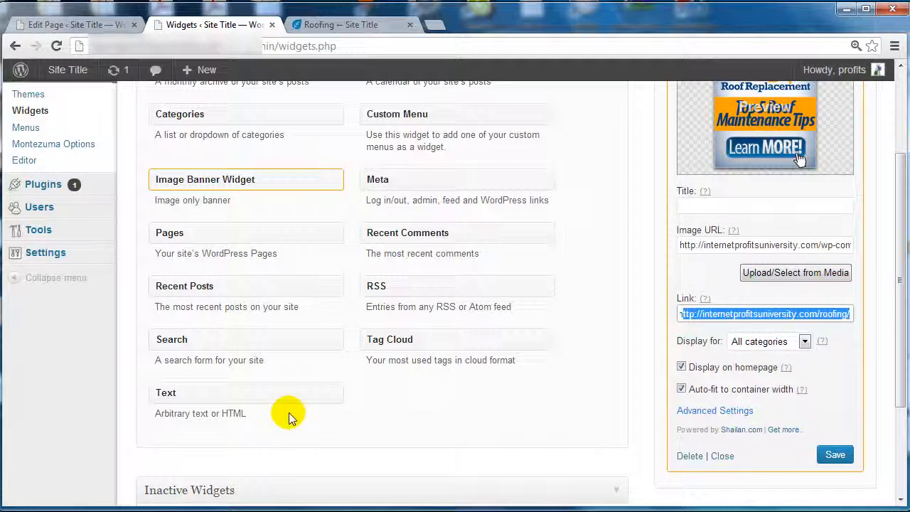